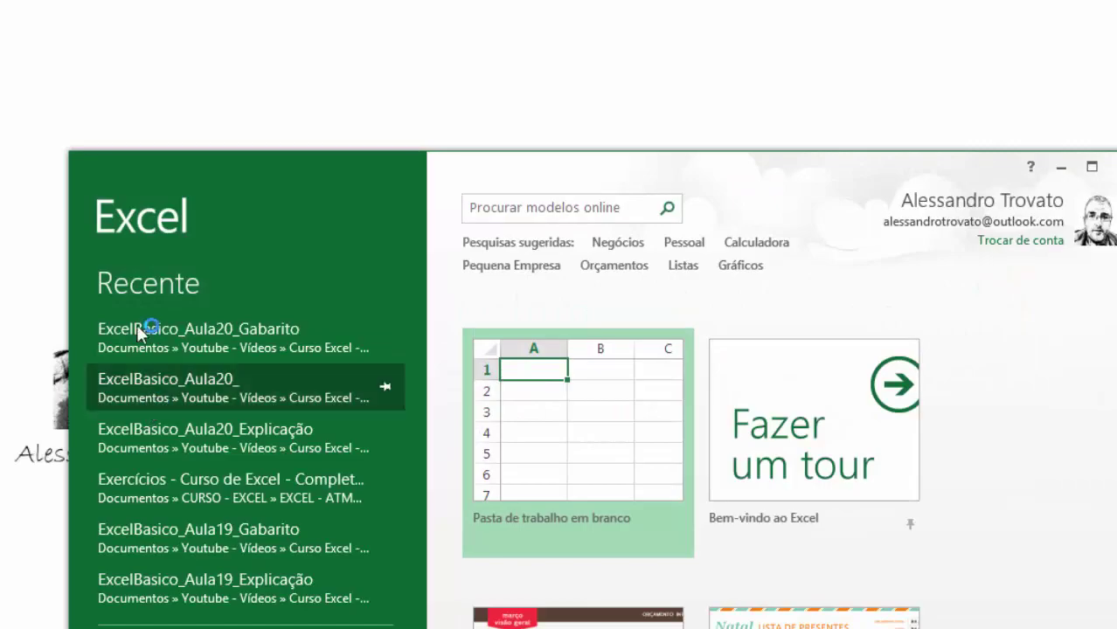
- Open the recent workbook ExcelBasico_Aula20_Gabarito from the Excel start screen
left_click(140, 330)
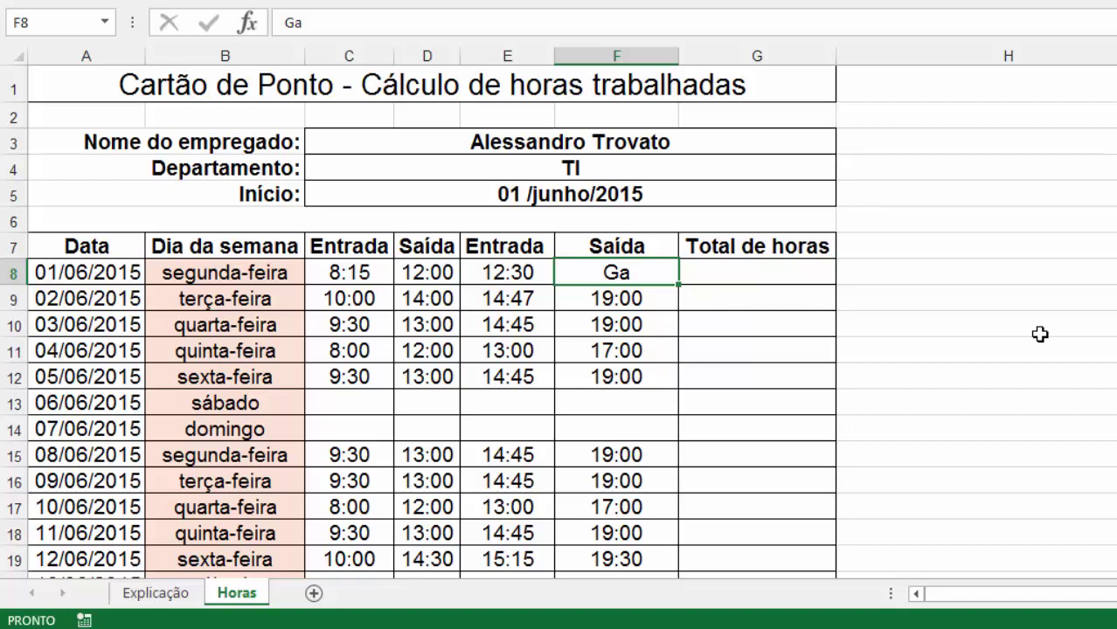
key("Escape")
key("Return")
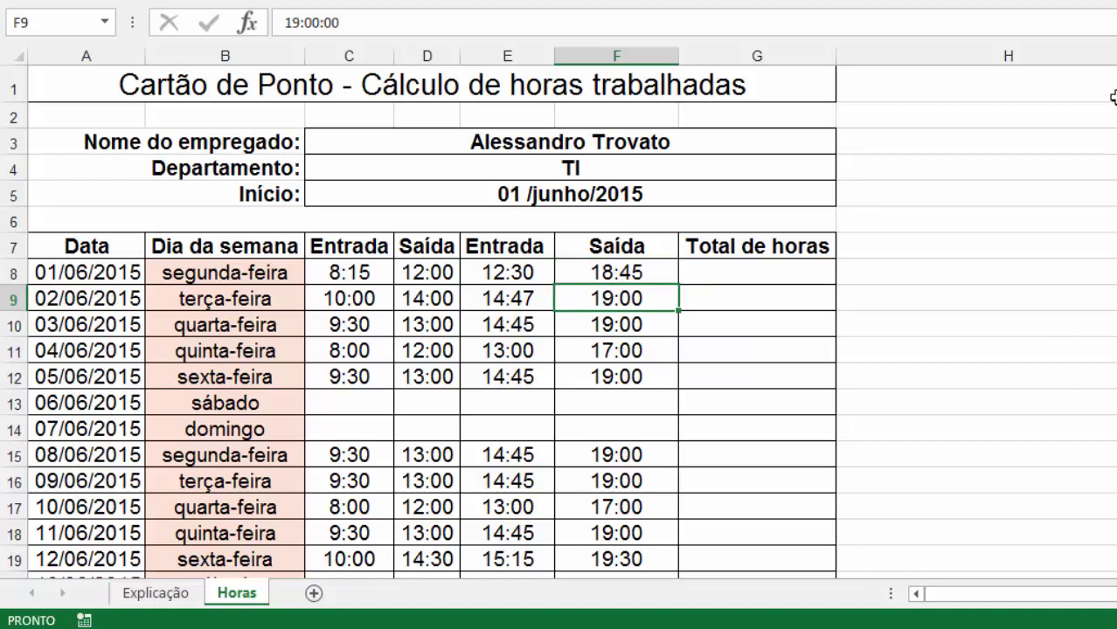
left_click(721, 280)
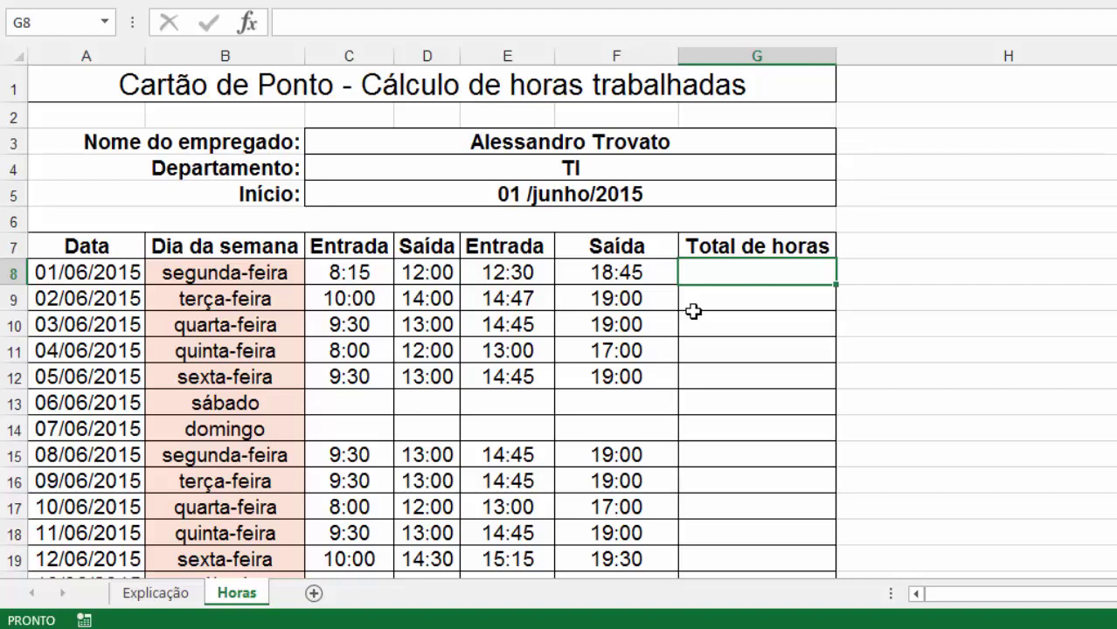
- Enter =D8-C8 in G8 to compute the first day's morning hours
type("=")
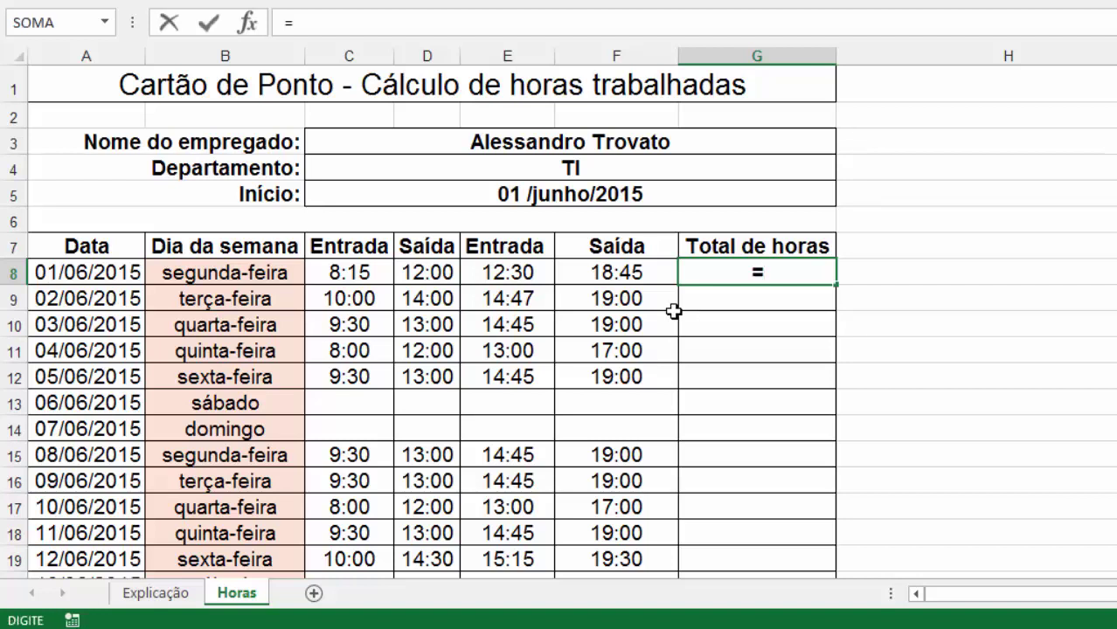
left_click(437, 271)
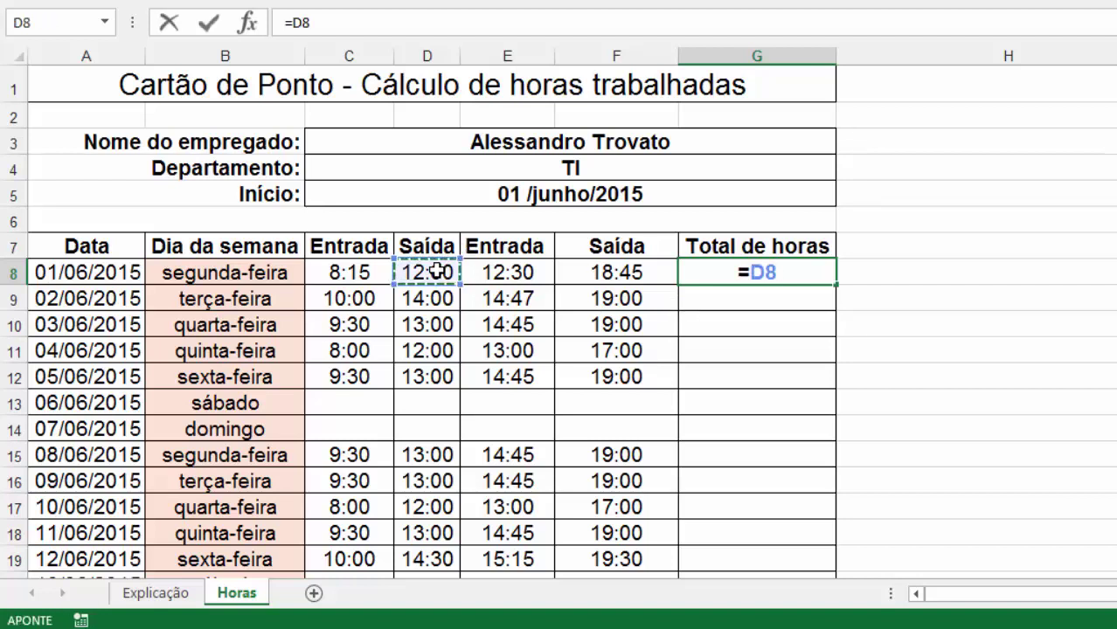
type("-")
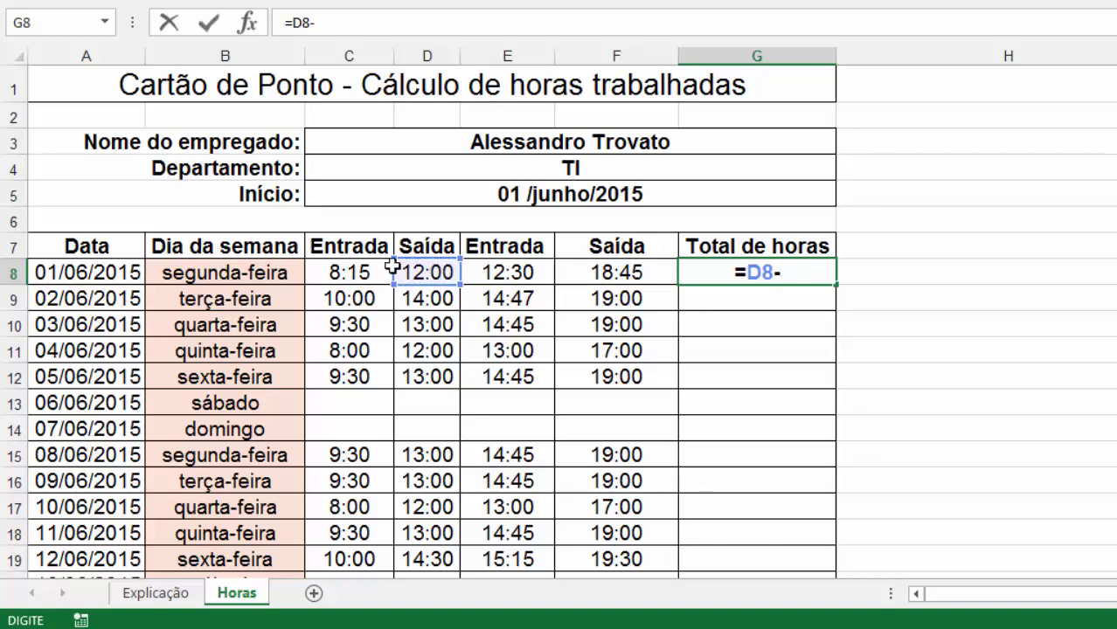
left_click(358, 267)
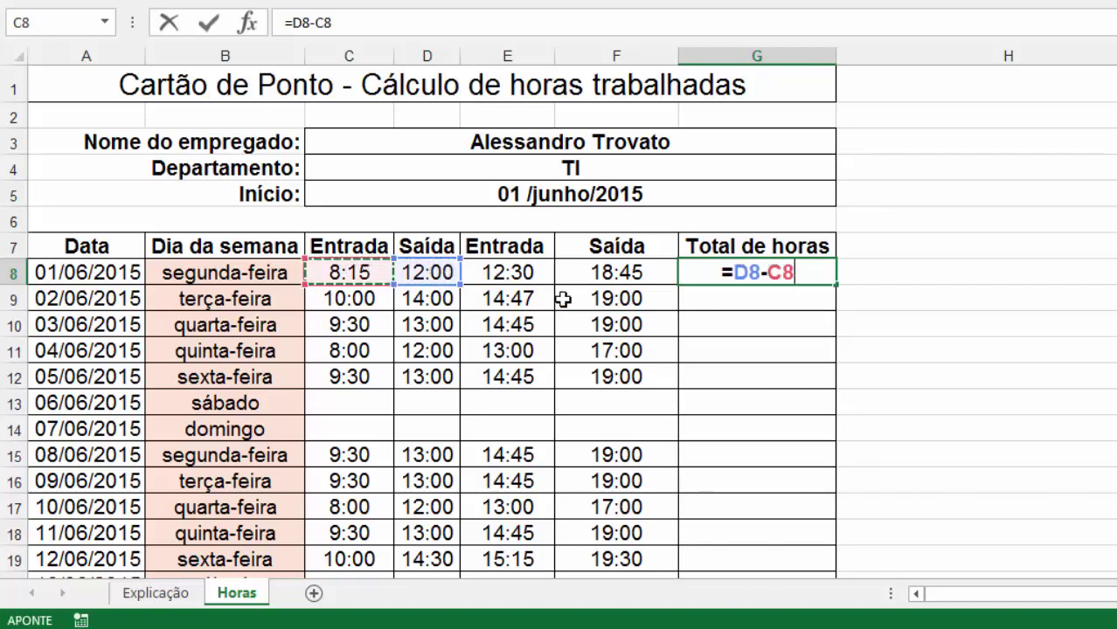
key("Return")
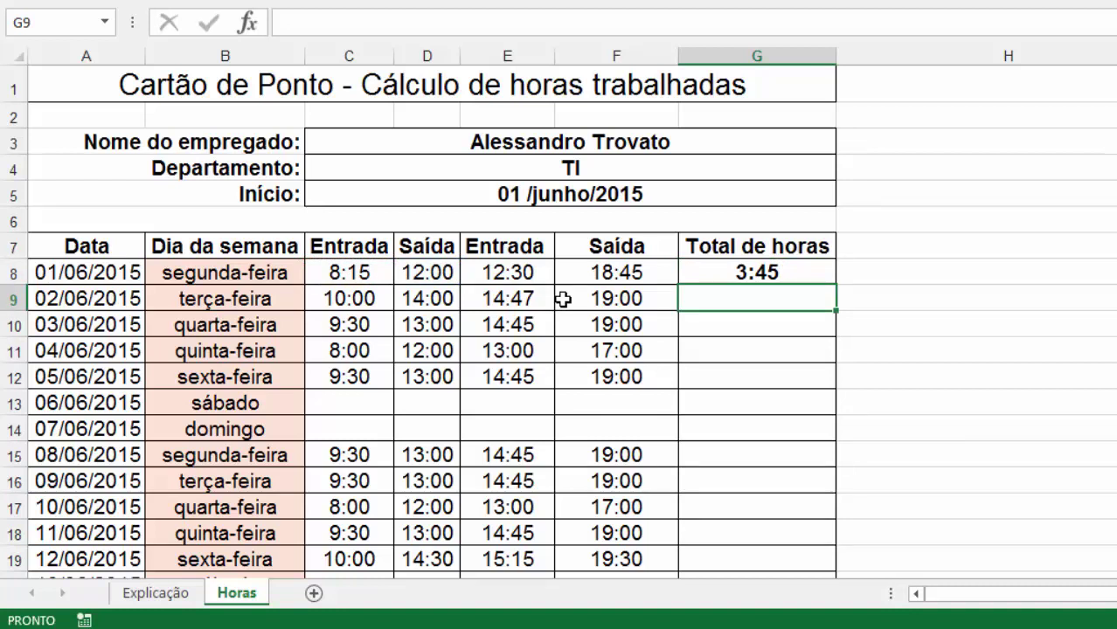
- Extend G8 to =D8-C8+F8-E8, adding the afternoon hours for a 10:00 total
key("Up")
key("F2")
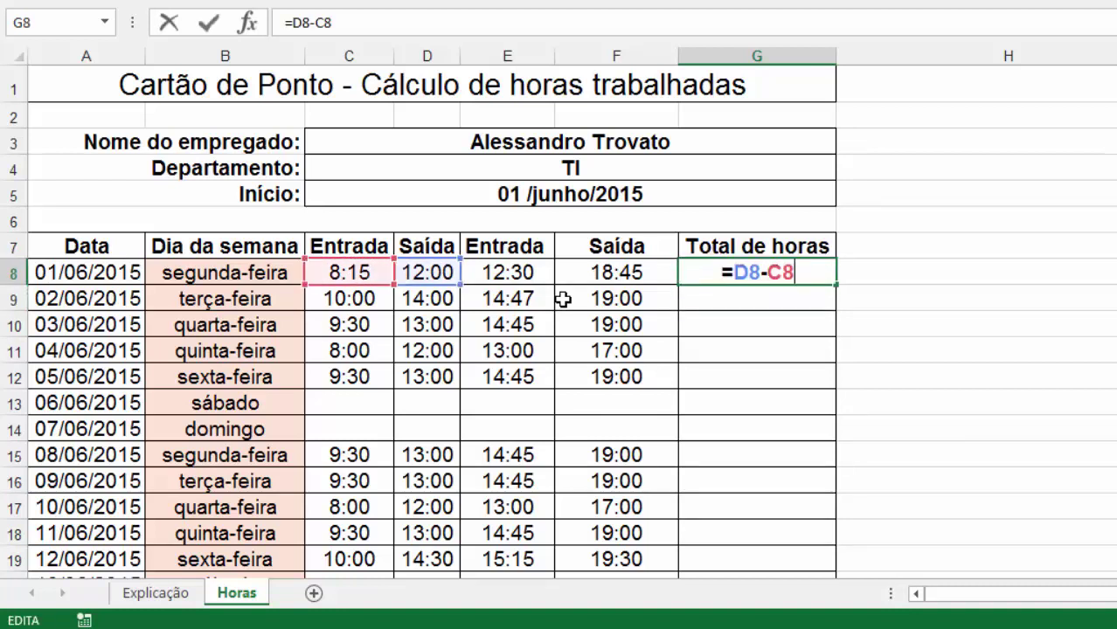
type("+")
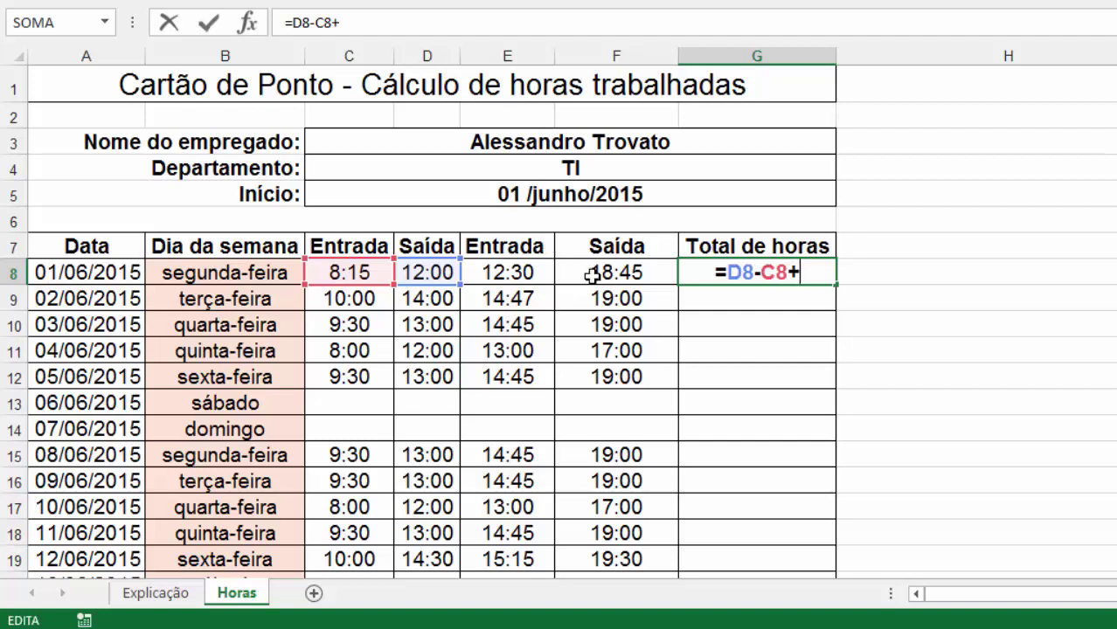
left_click(587, 274)
type("-")
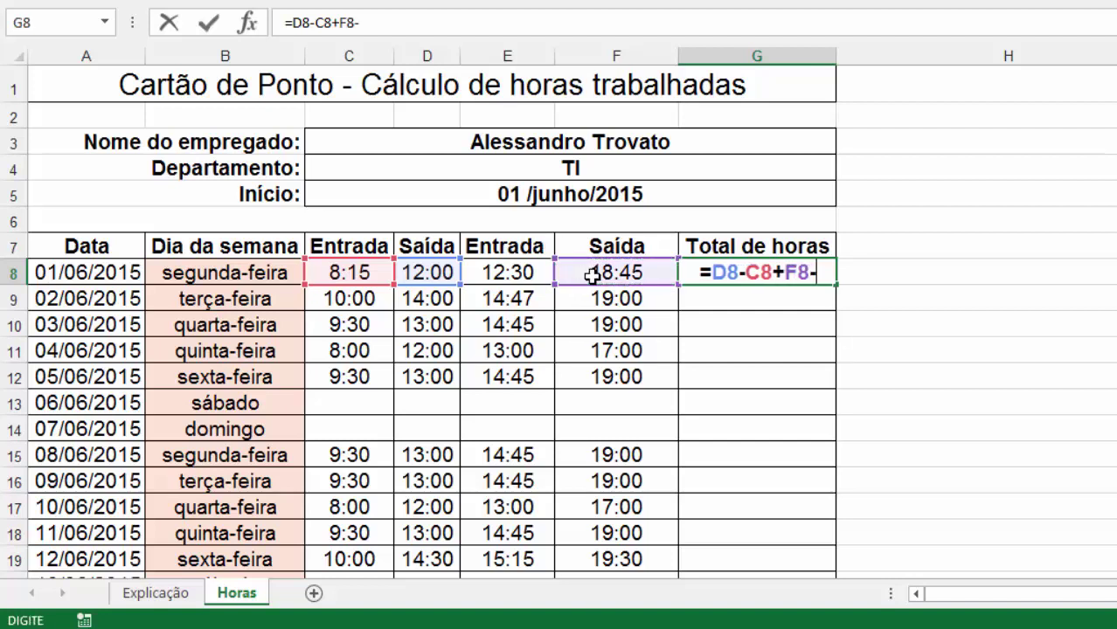
left_click(523, 279)
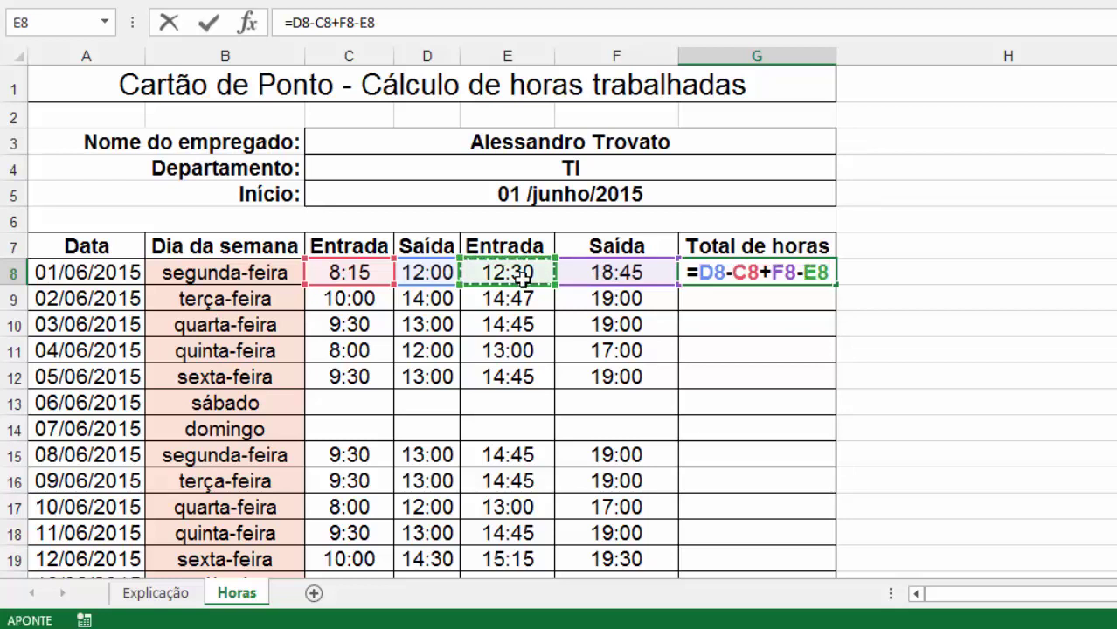
key("Return")
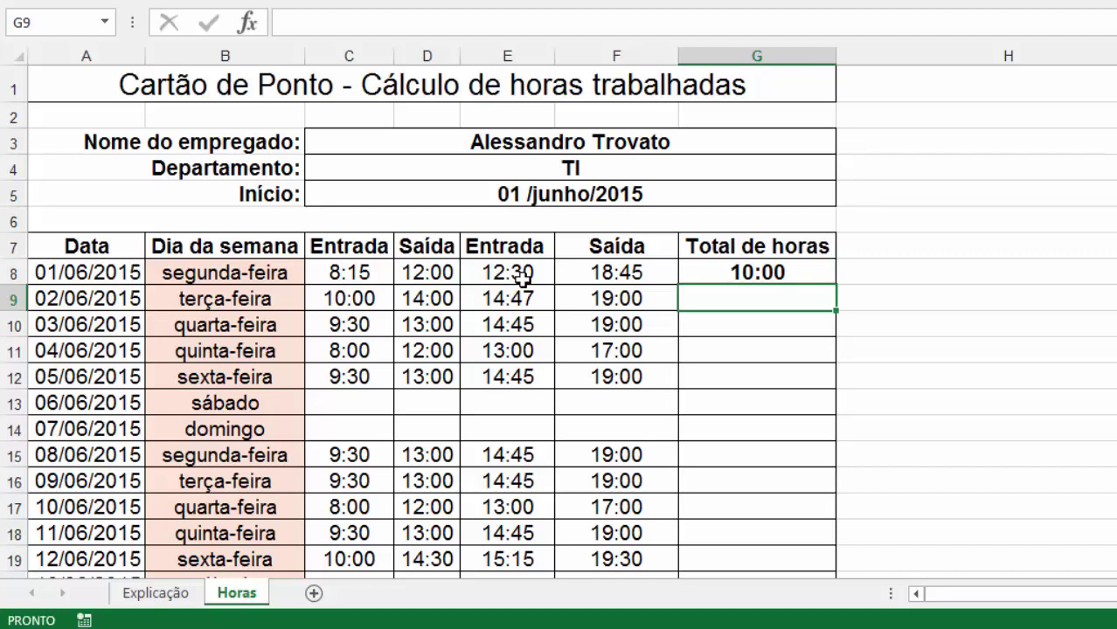
- Put G8's formula in H8 as the text '=D8-C8+F8-E8, then begin retyping G8
key("Up")
key("F2")
key("Escape")
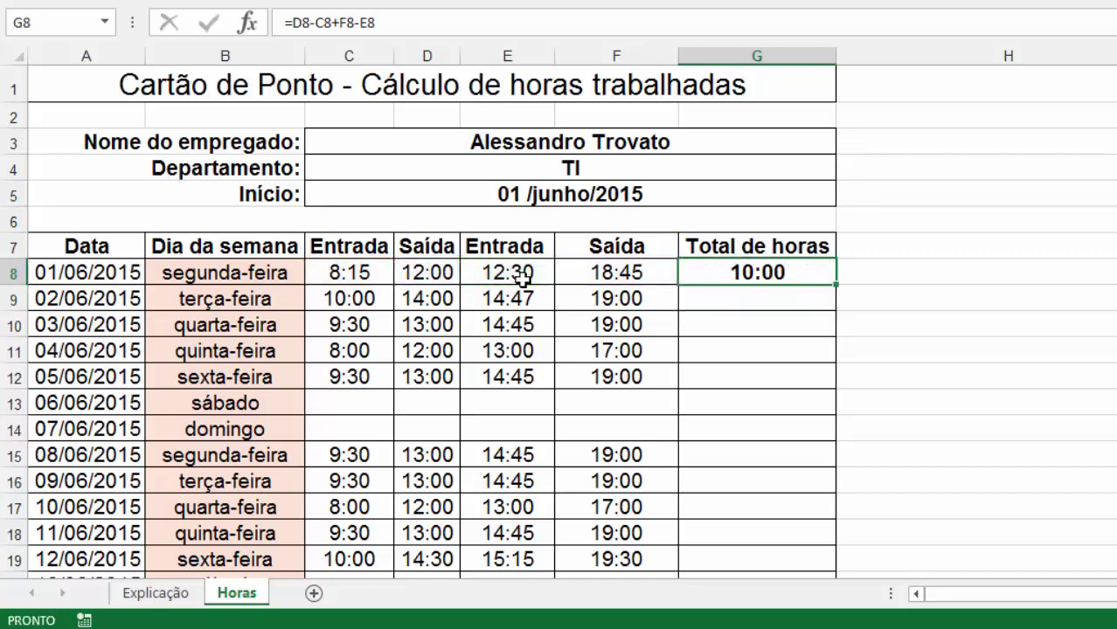
key("F2")
key("shift+Home")
key("ctrl+c")
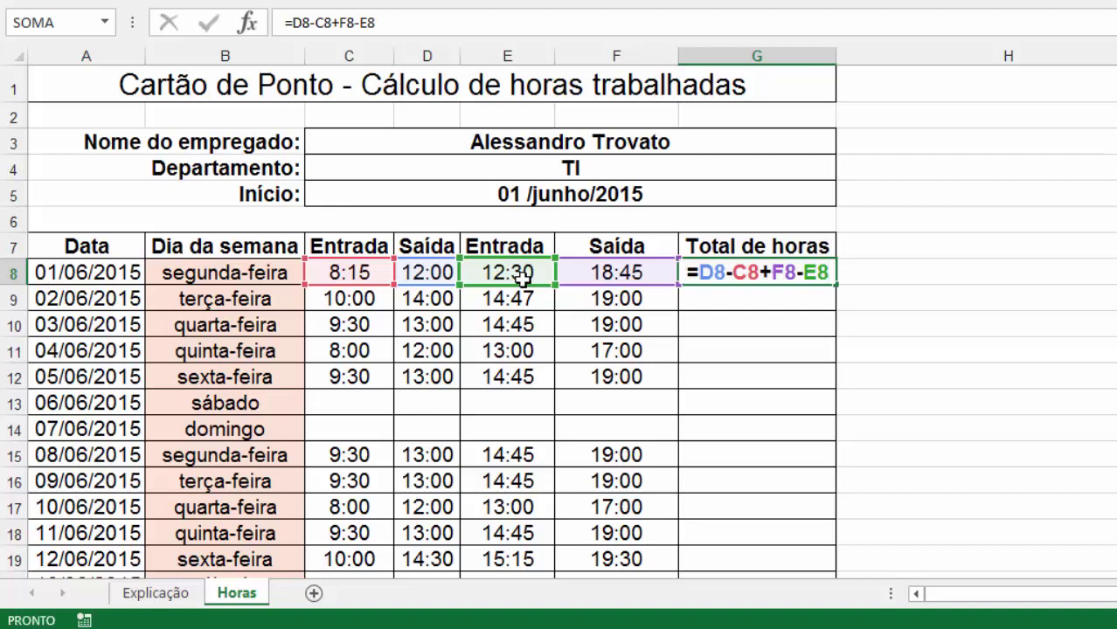
key("Escape")
key("Right")
type("'")
key("ctrl+v")
key("Return")
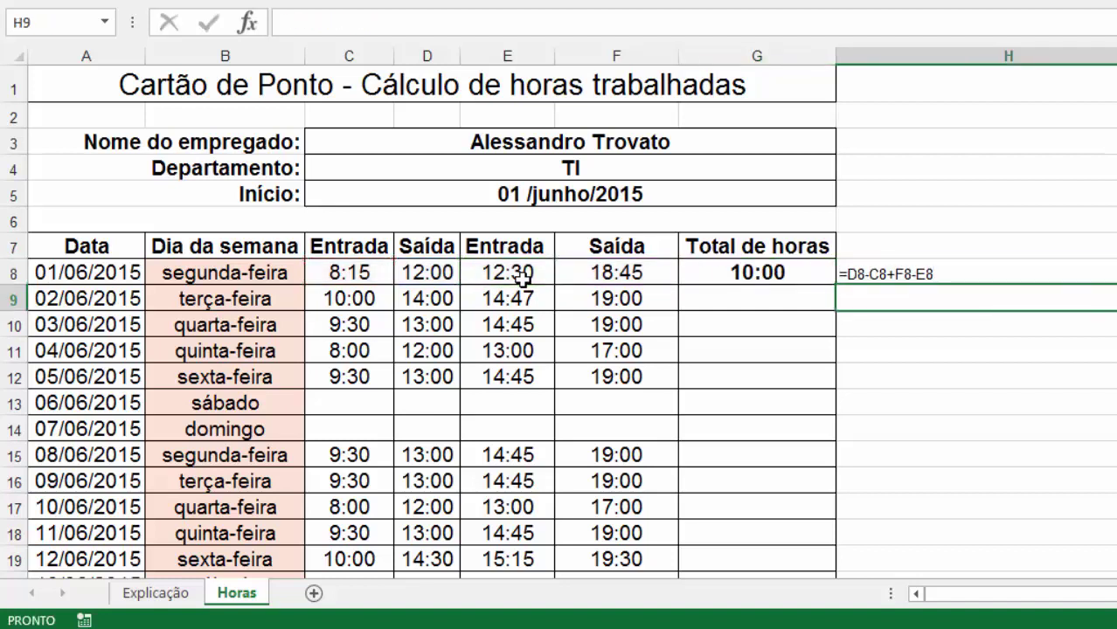
key("Up")
key("Left")
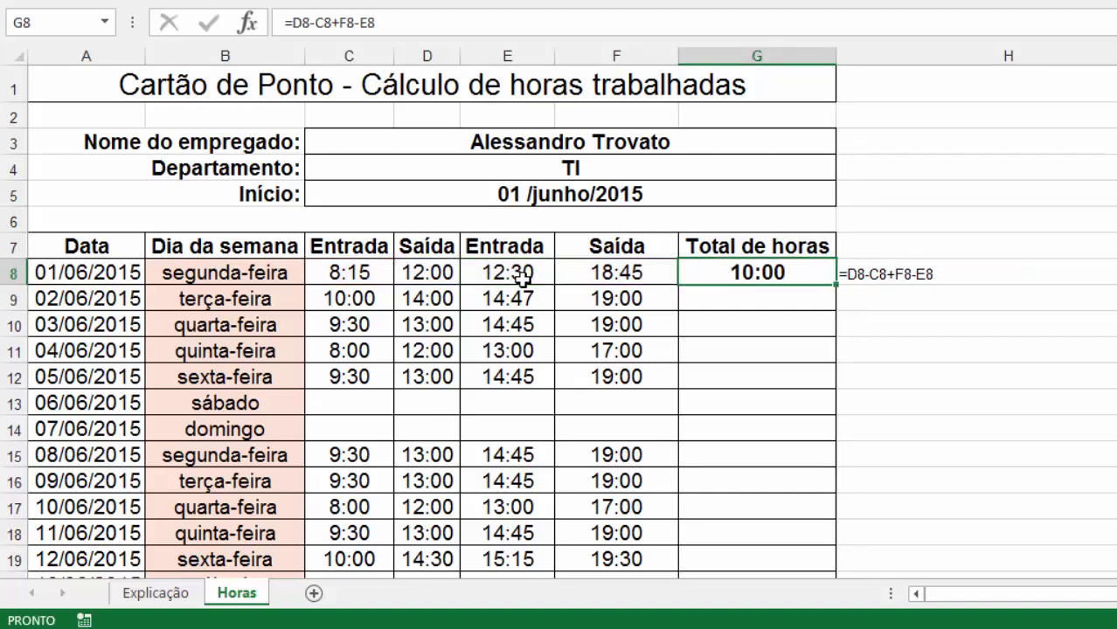
type("=")
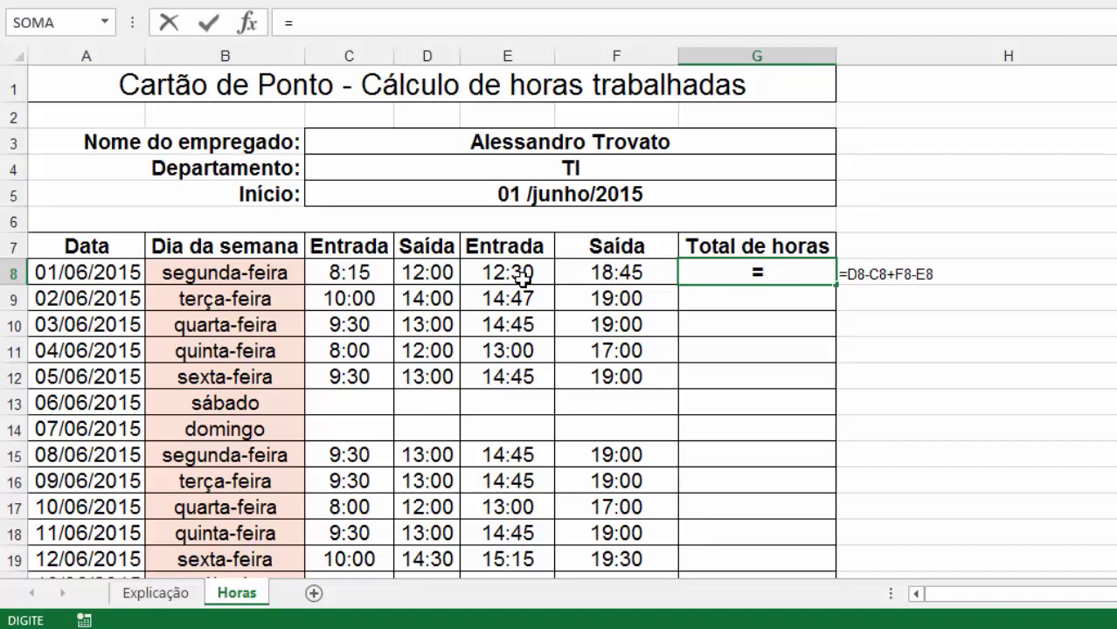
- Rewrite G8 as =F8-C8-(E8-D8), still giving 10:00
left_click(637, 275)
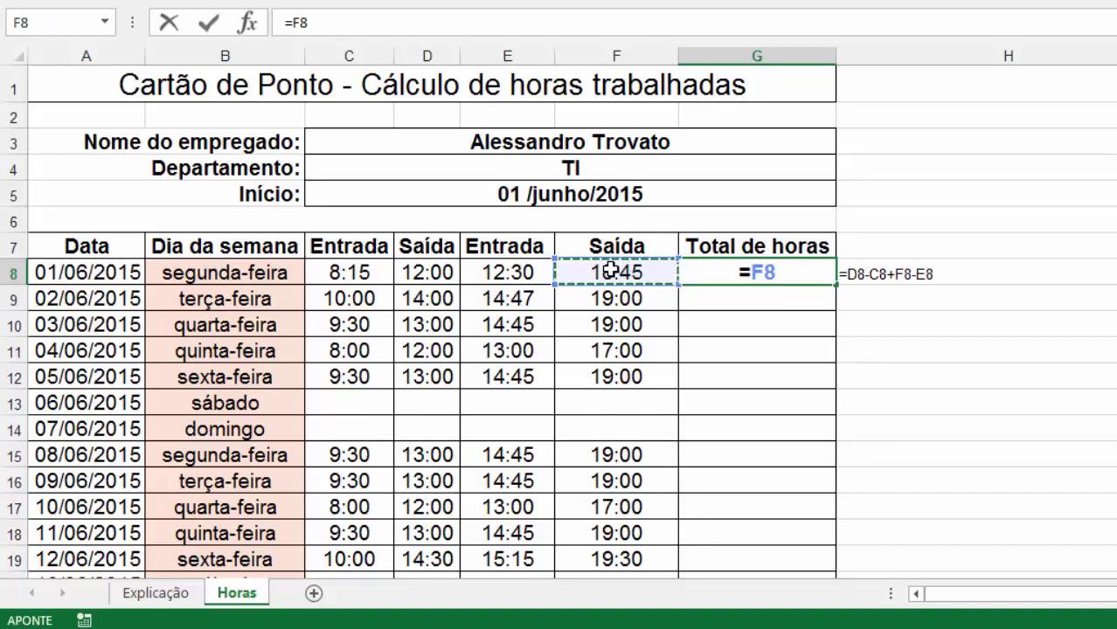
type("-")
left_click(362, 267)
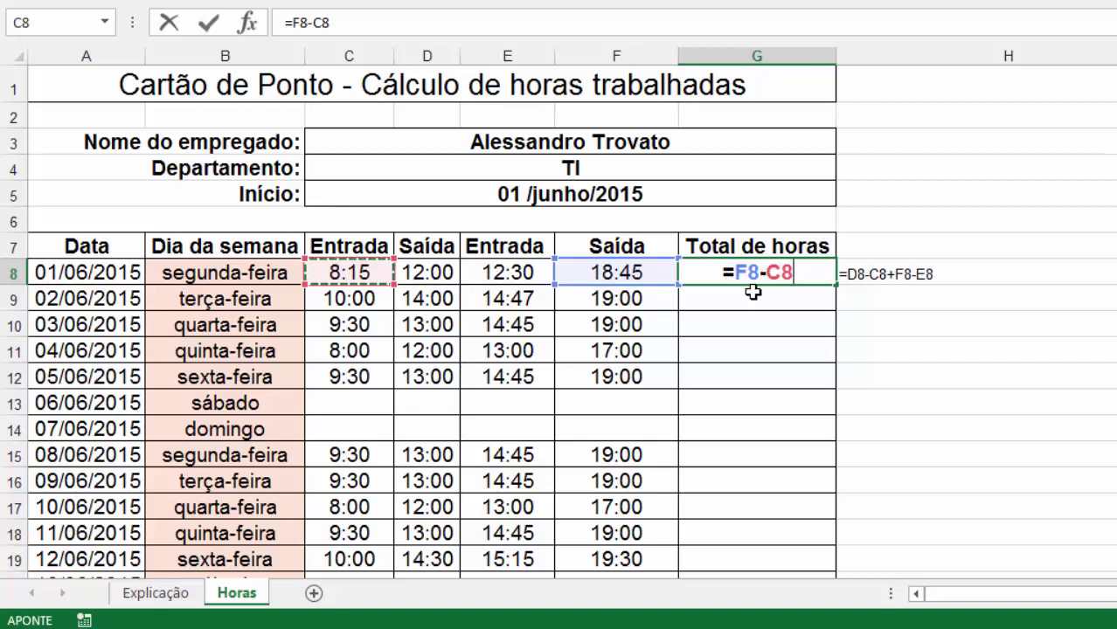
type("-(")
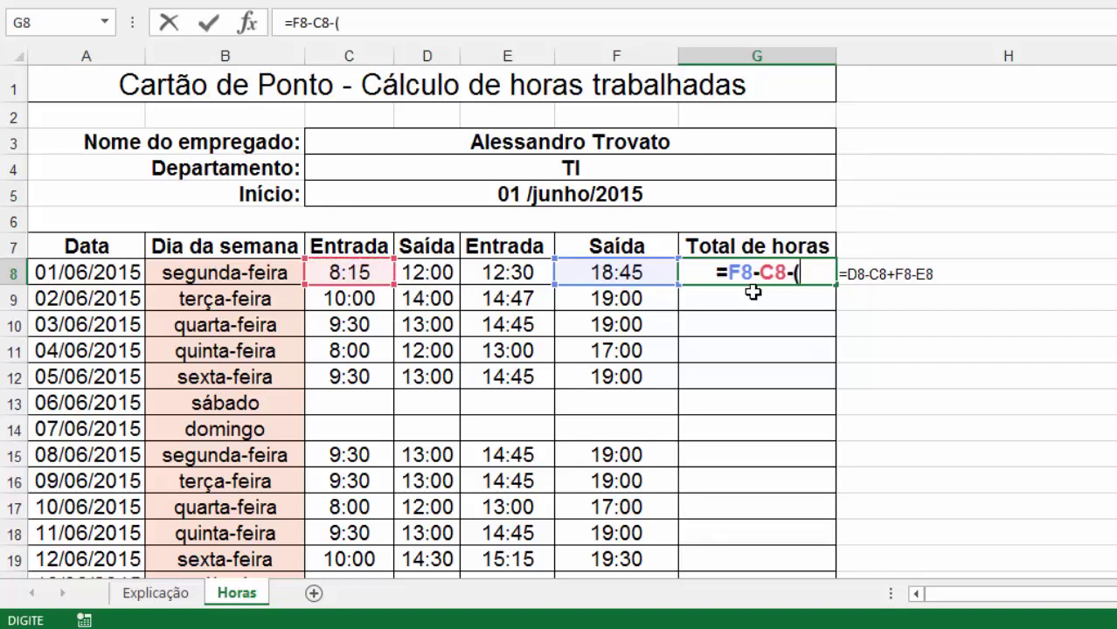
left_click(498, 275)
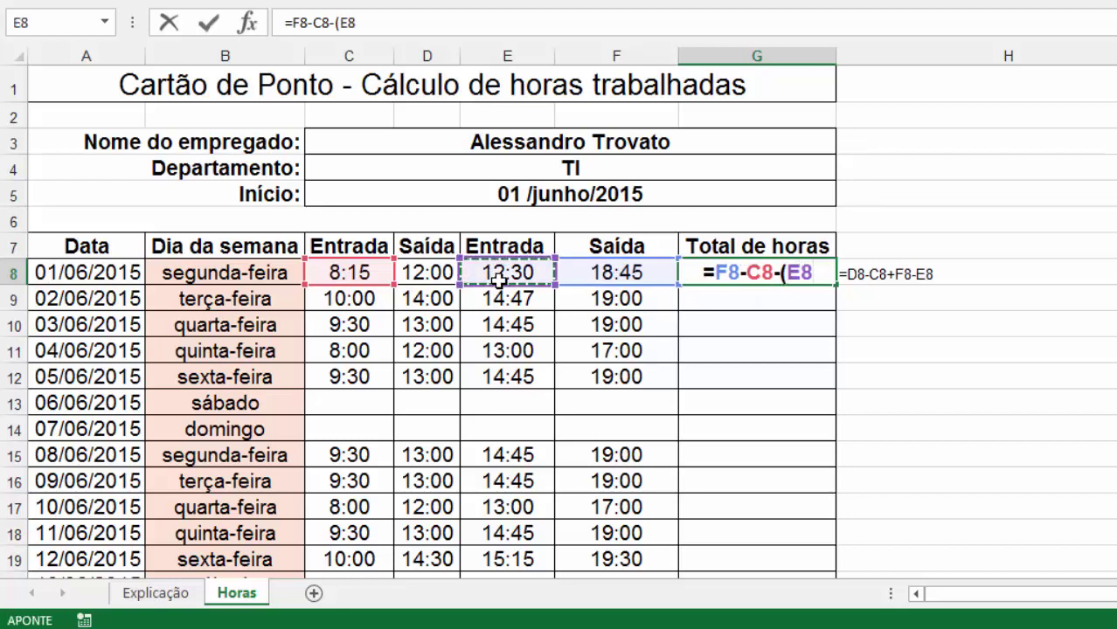
type("-")
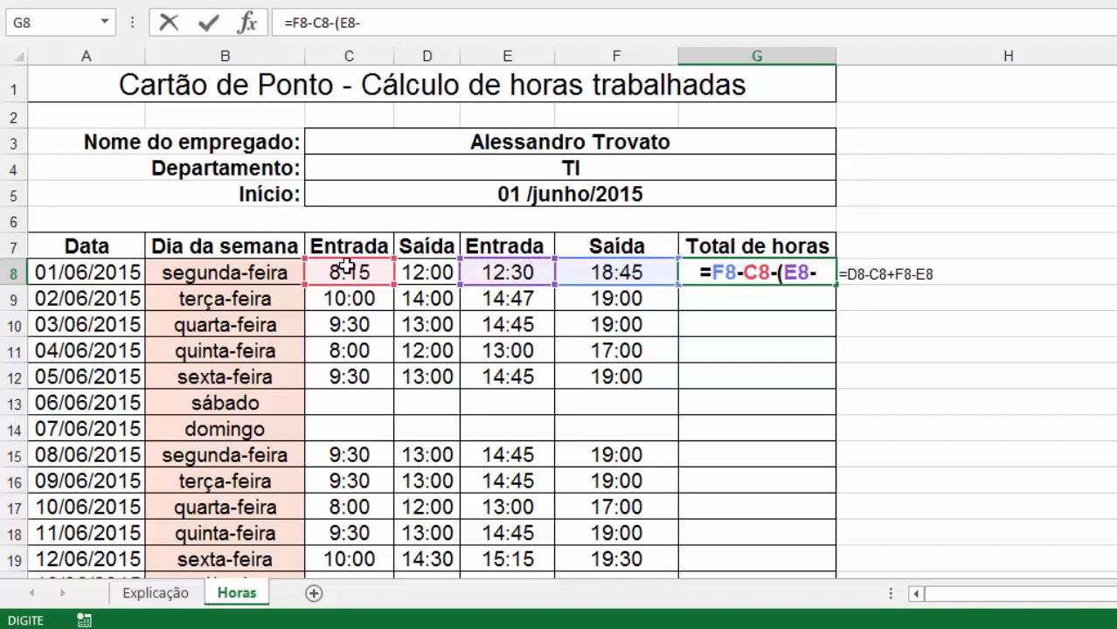
left_click(411, 272)
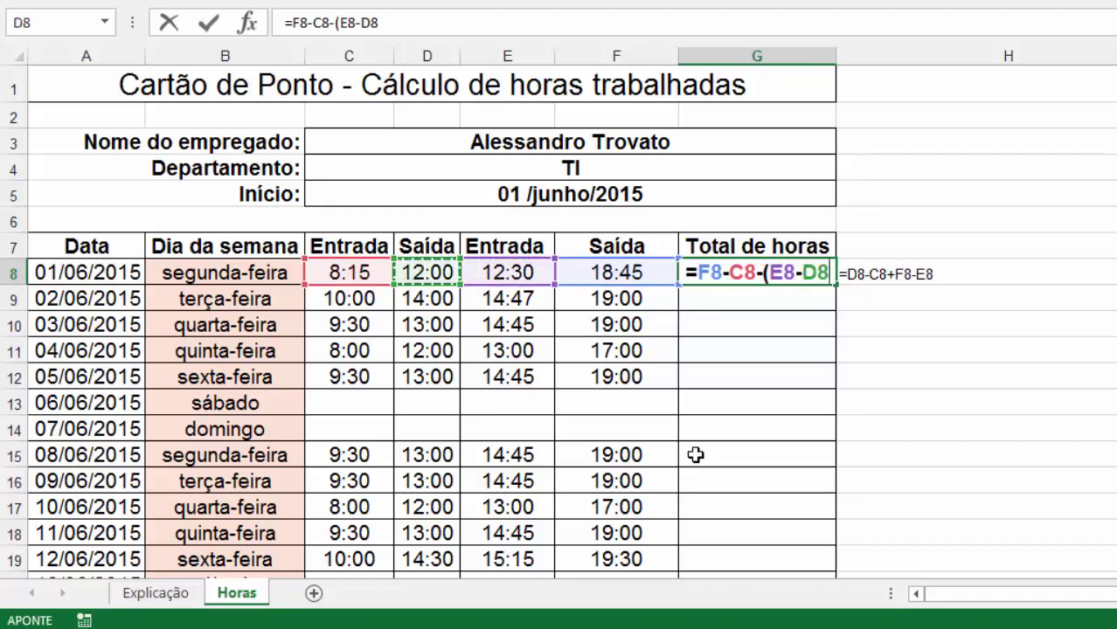
type(")")
key("Return")
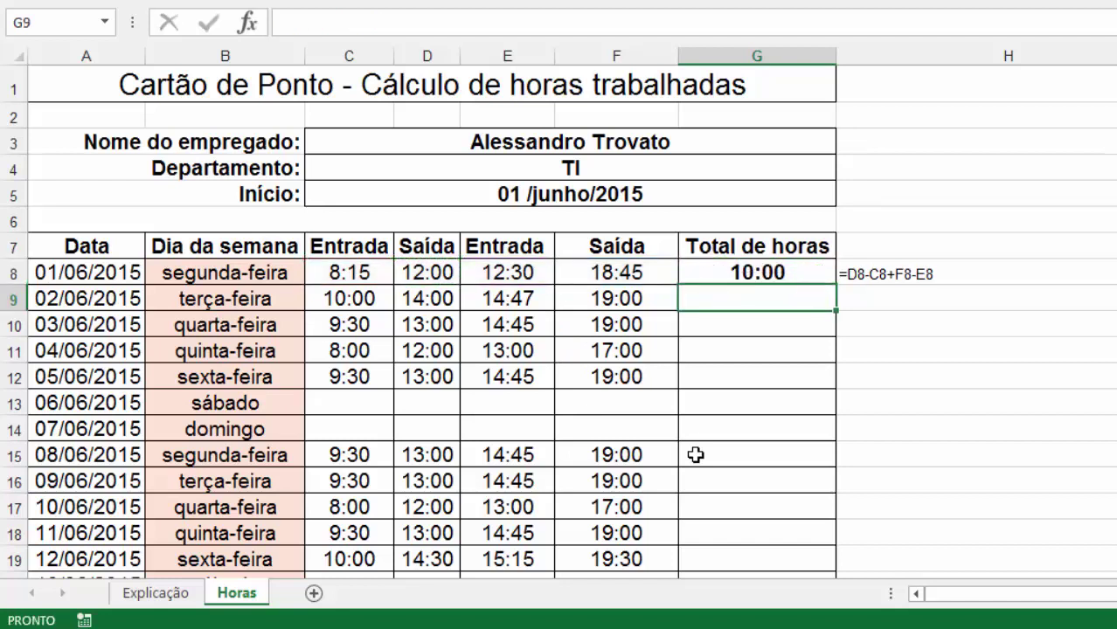
- Write the note '=F8-C8-(E8-D8) as text in I8 and return to G8
key("Up")
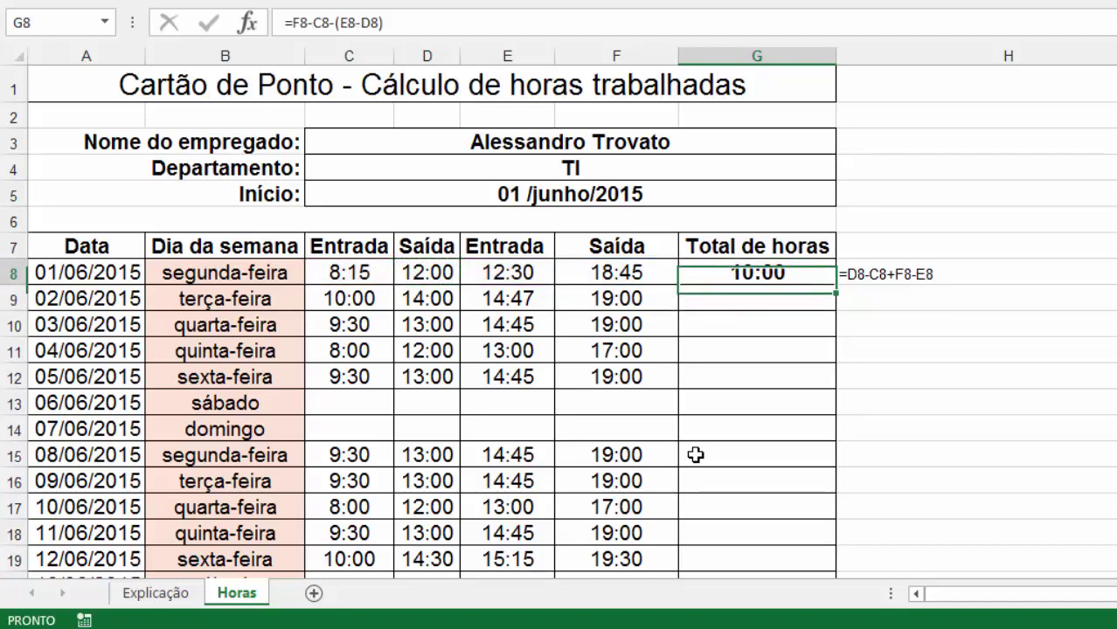
key("F2")
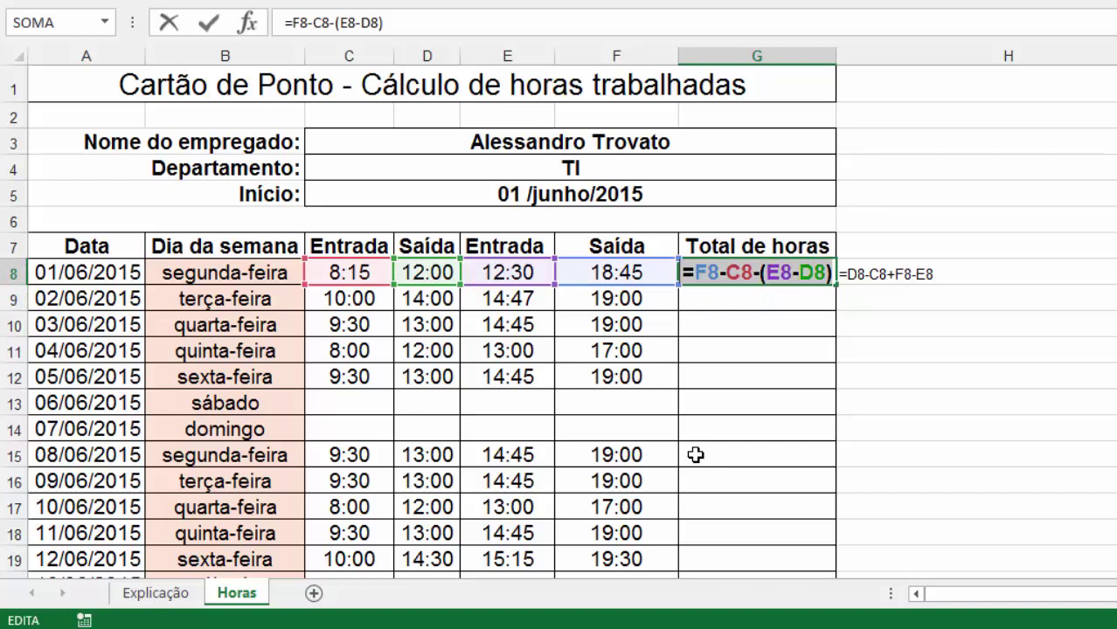
key("Tab")
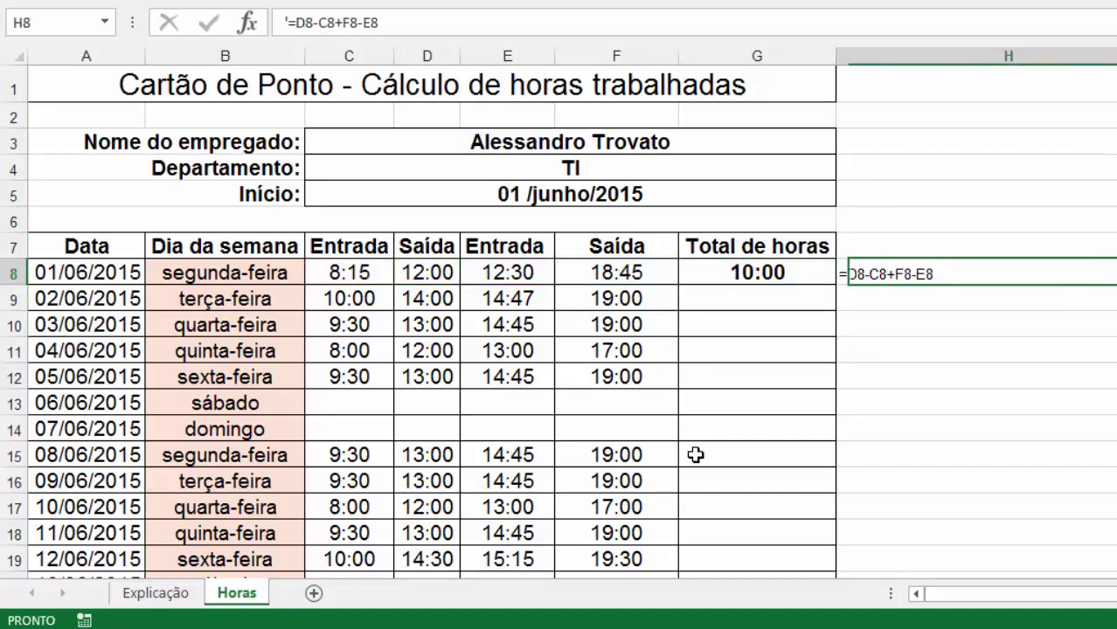
key("Tab")
type("'=F8-C8-(E8-D8)")
key("ctrl+Return")
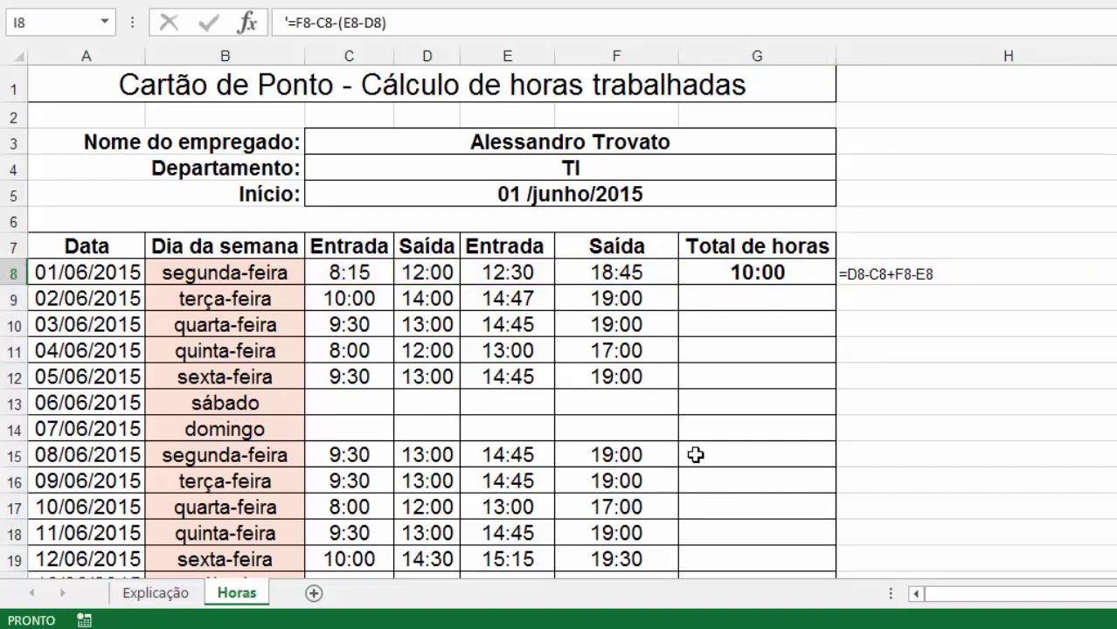
key("Down")
key("Up")
key("Left")
key("Left")
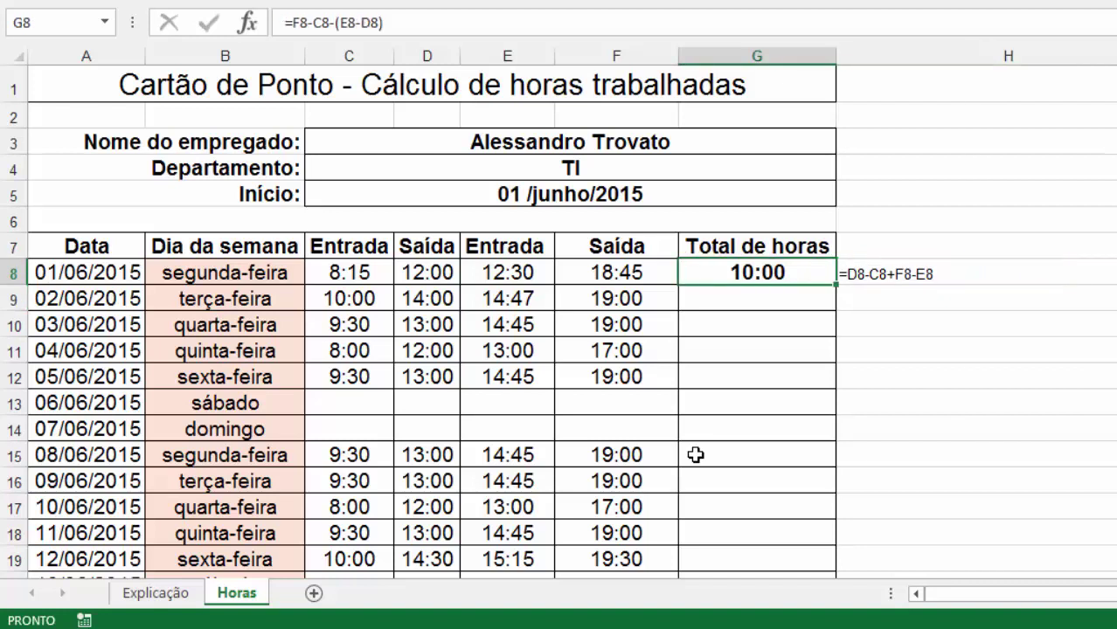
- Remove the parentheses from G8's formula, leaving =F8-C8-E8-D8
key("F2")
key("Left")
key("Left")
key("Left")
key("Left")
key("Left")
key("Left")
key("BackSpace")
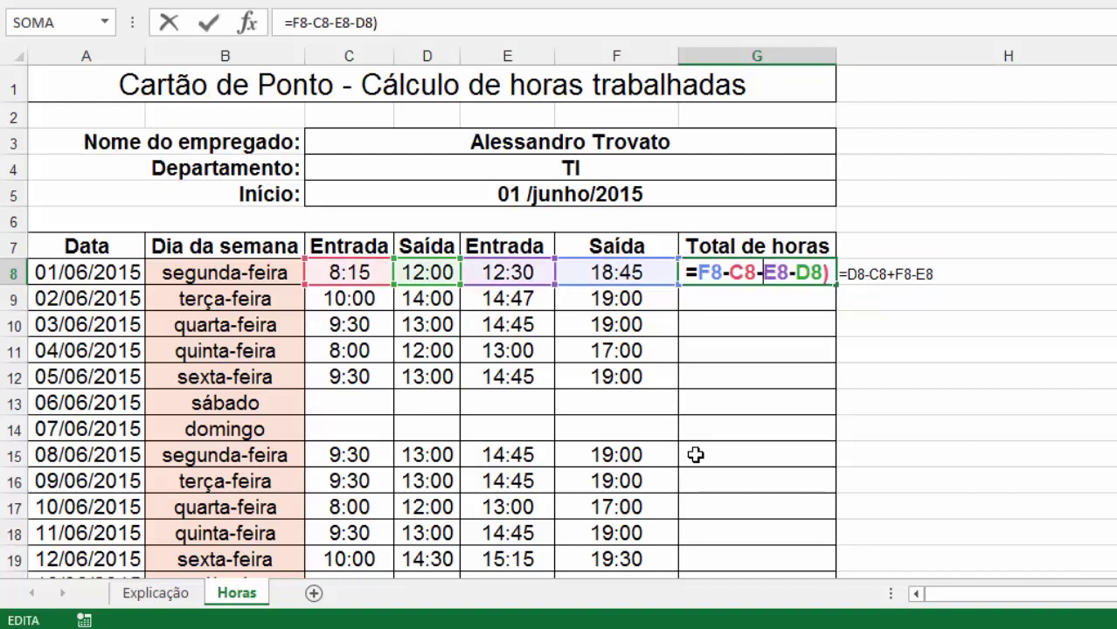
key("Right")
key("Right")
key("Right")
key("Right")
key("Right")
key("Delete")
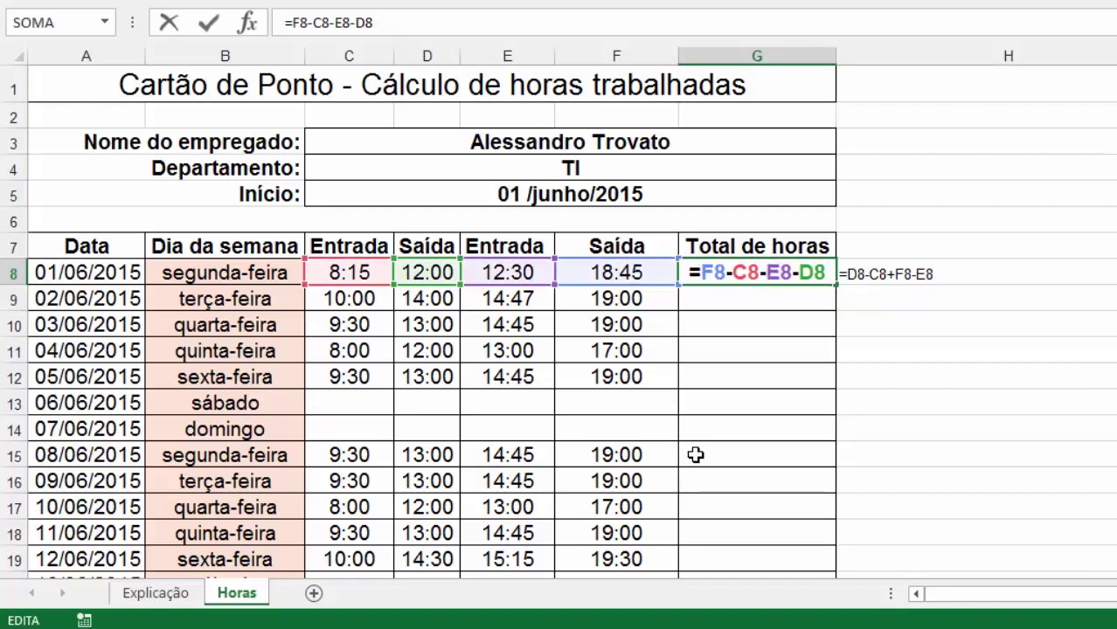
key("Return")
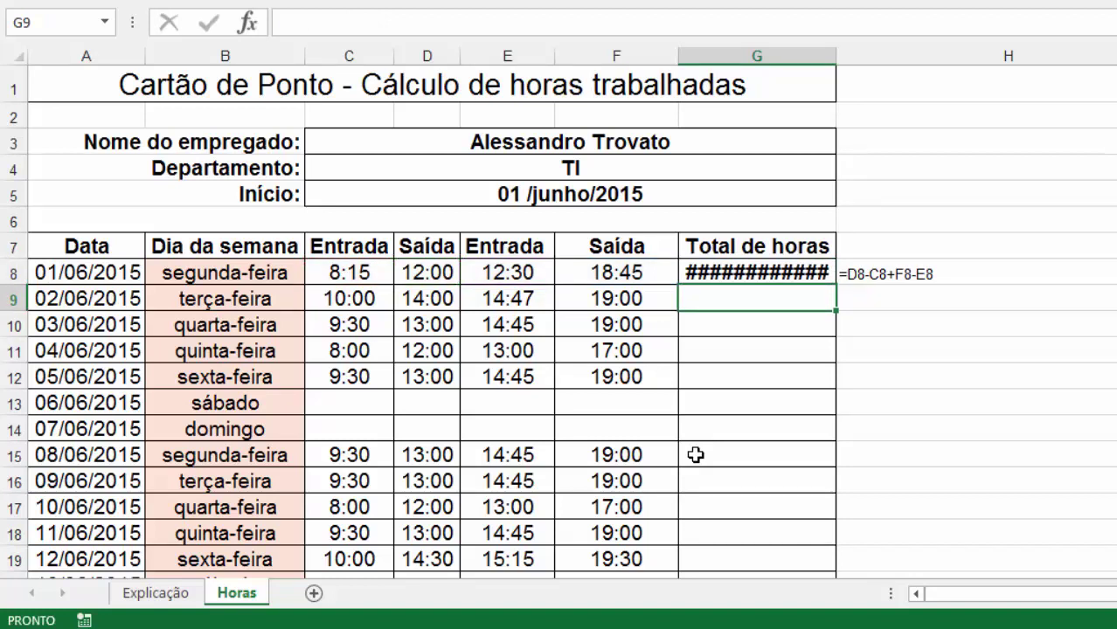
- Wrap E8-D8 back in parentheses so G8 again shows 10:00
key("Up")
key("F2")
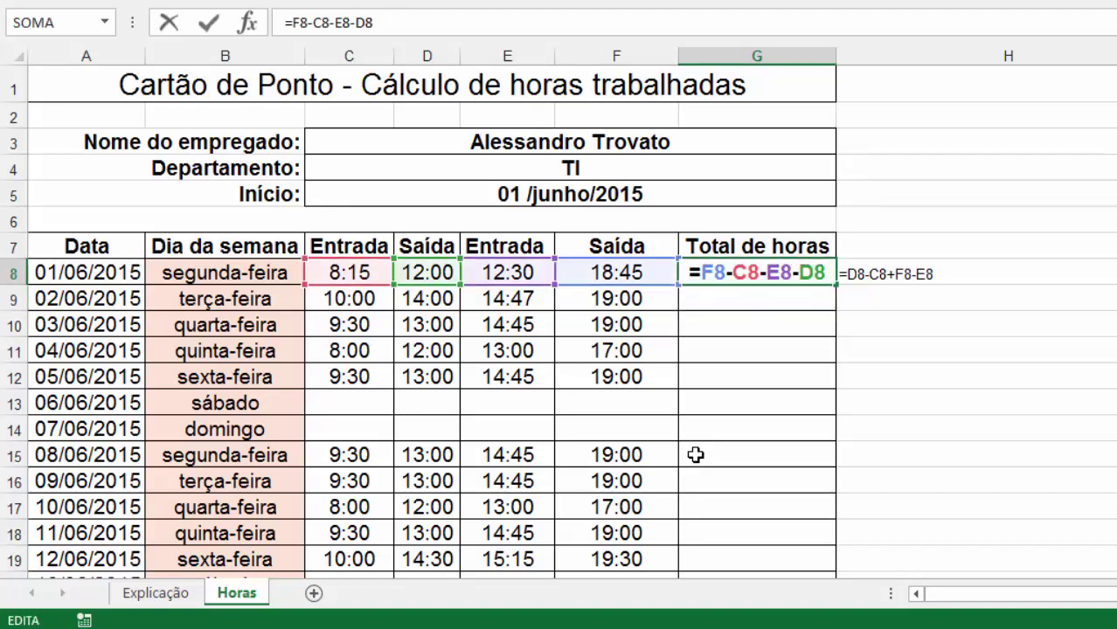
key("Left")
key("Left")
key("Left")
key("Left")
key("Left")
key("Right")
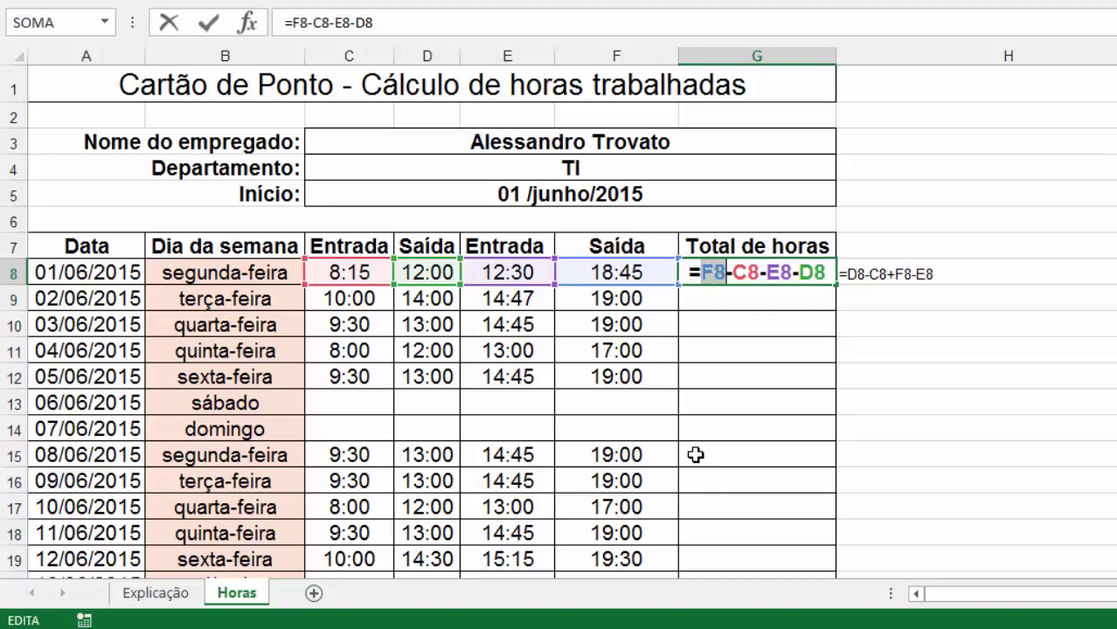
key("shift+Right")
key("shift+Right")
key("Right")
key("Right")
key("shift+Right")
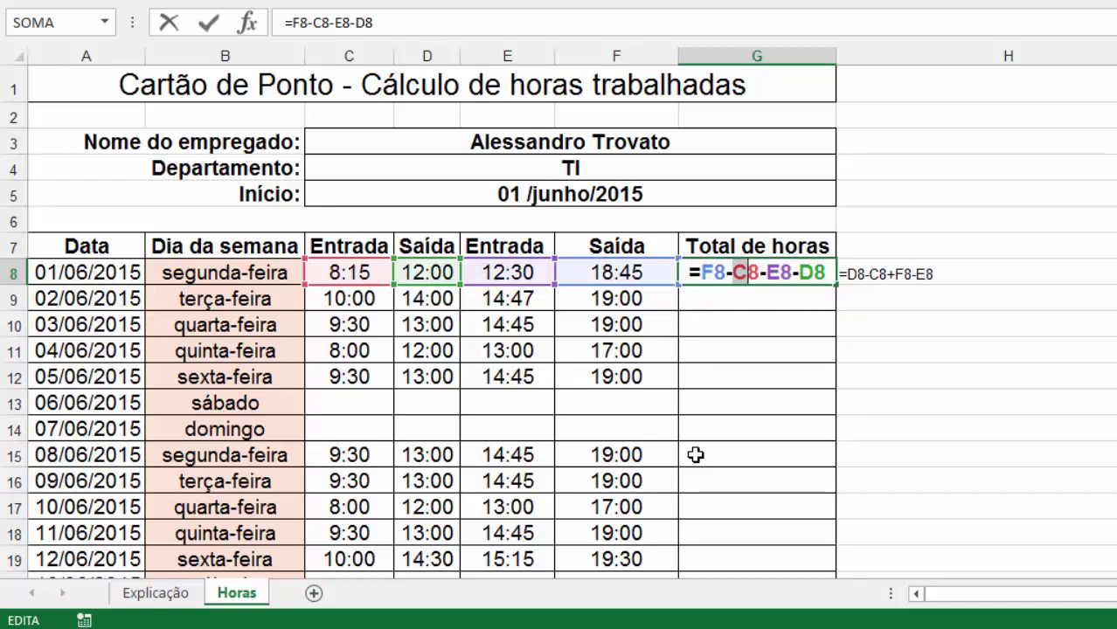
key("shift+Right")
key("Right")
key("Right")
key("shift+Right")
key("shift+Right")
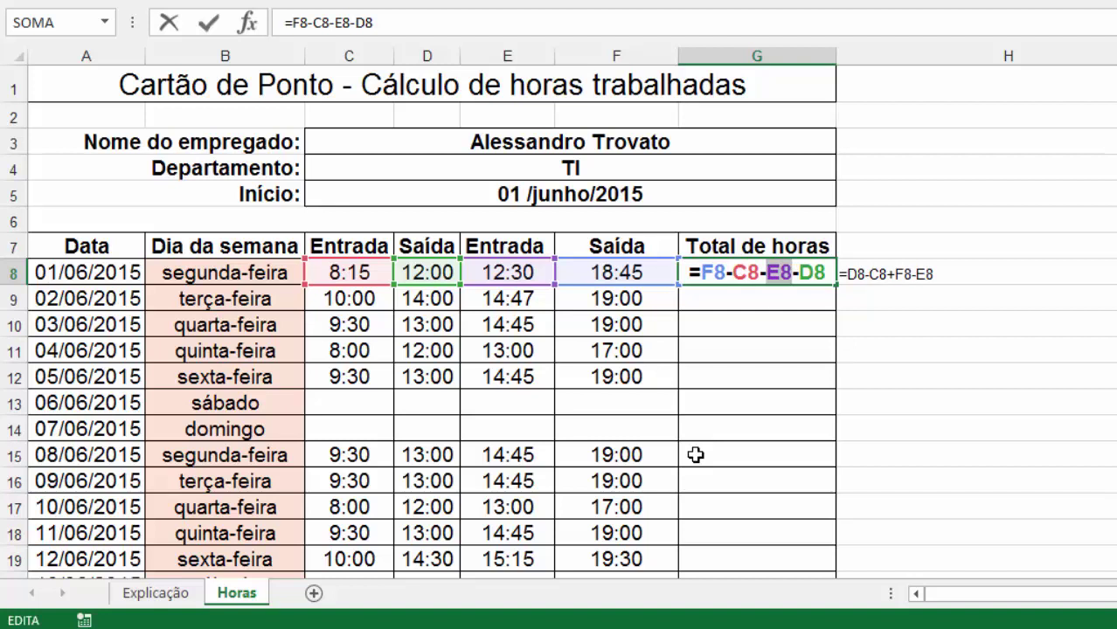
key("Right")
key("Right")
key("shift+Right")
key("shift+Right")
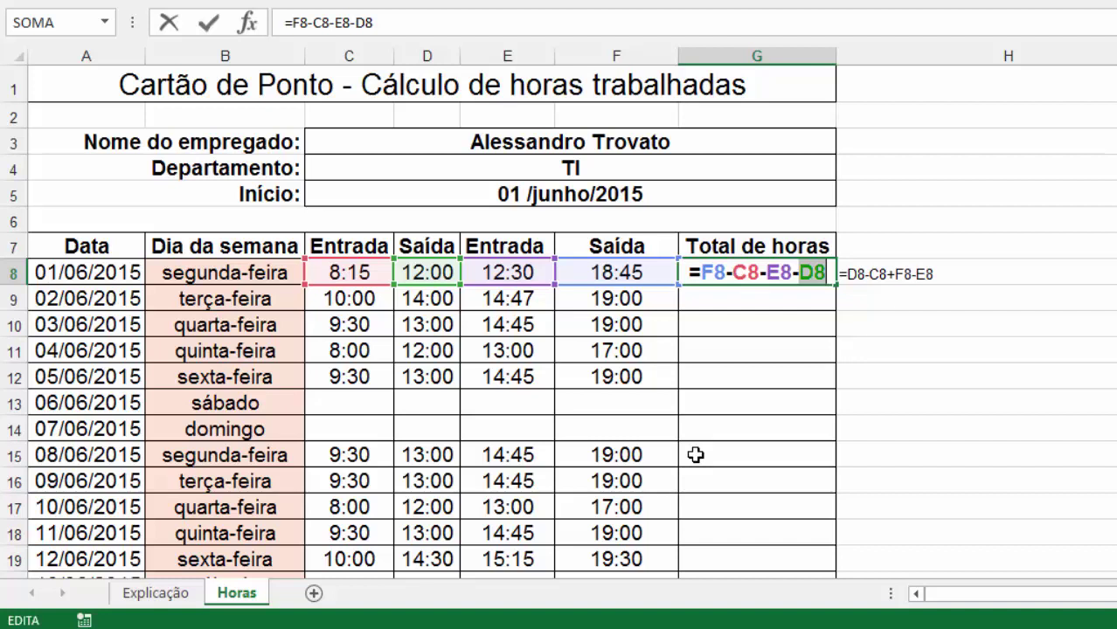
key("Left")
key("Left")
key("Left")
key("Left")
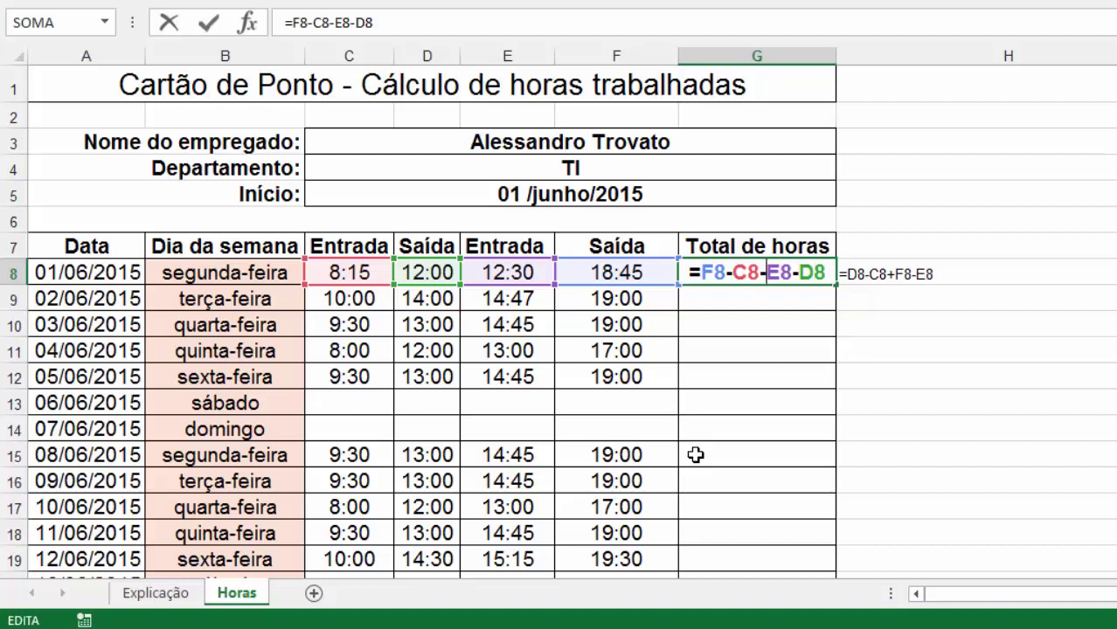
type("(")
key("Right")
key("Right")
key("Right")
key("Right")
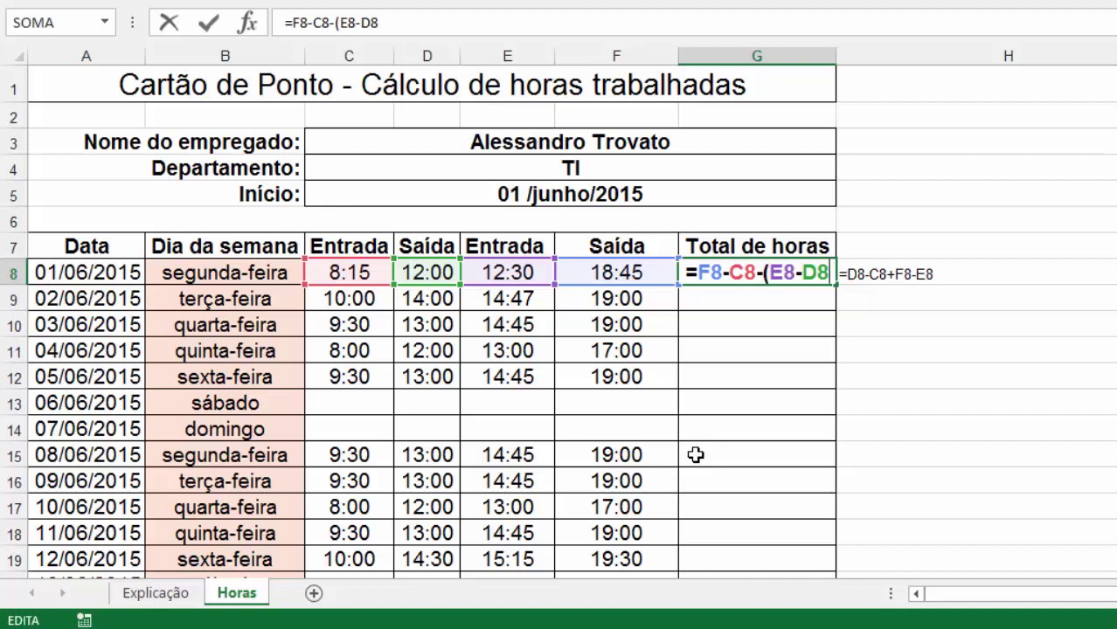
key("Right")
type(")")
key("Left")
key("shift+Left")
key("shift+Left")
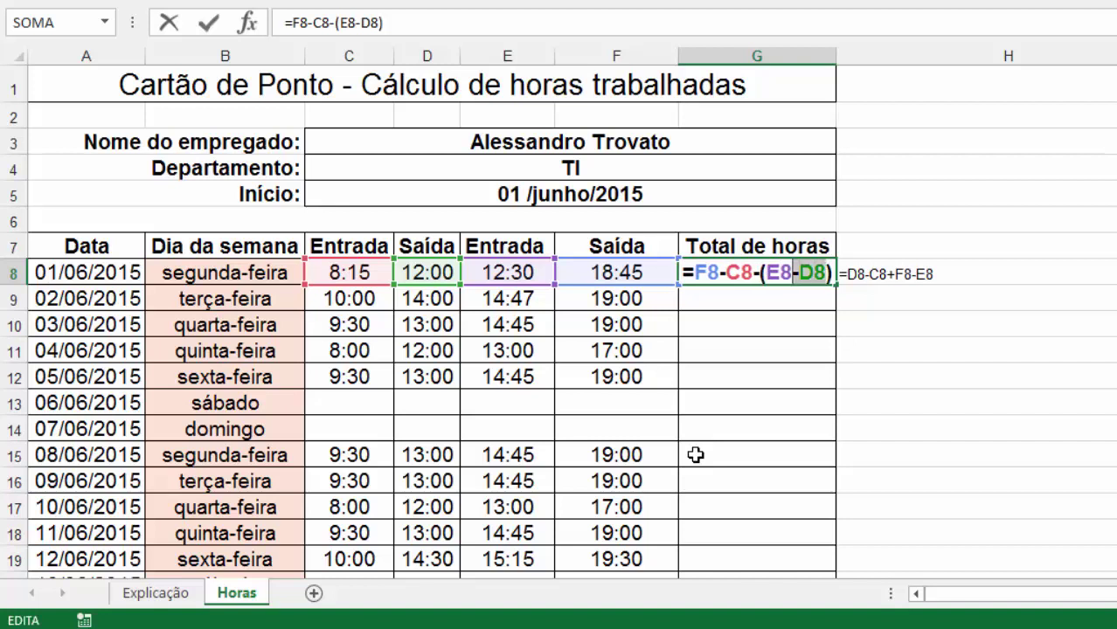
key("shift+Left")
key("shift+Left")
key("shift+Left")
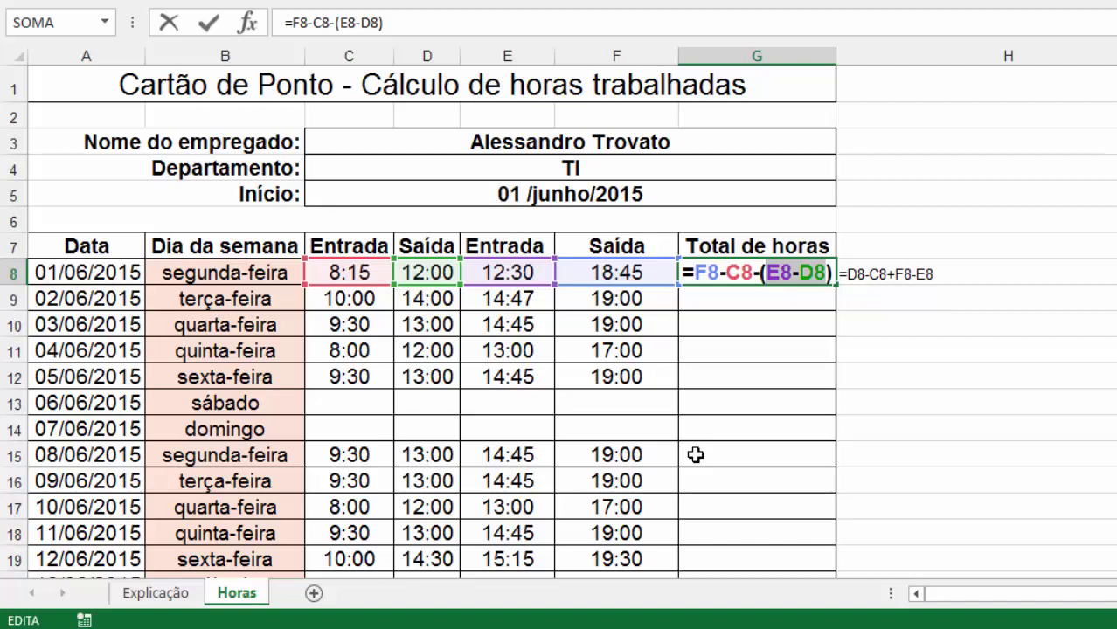
key("Return")
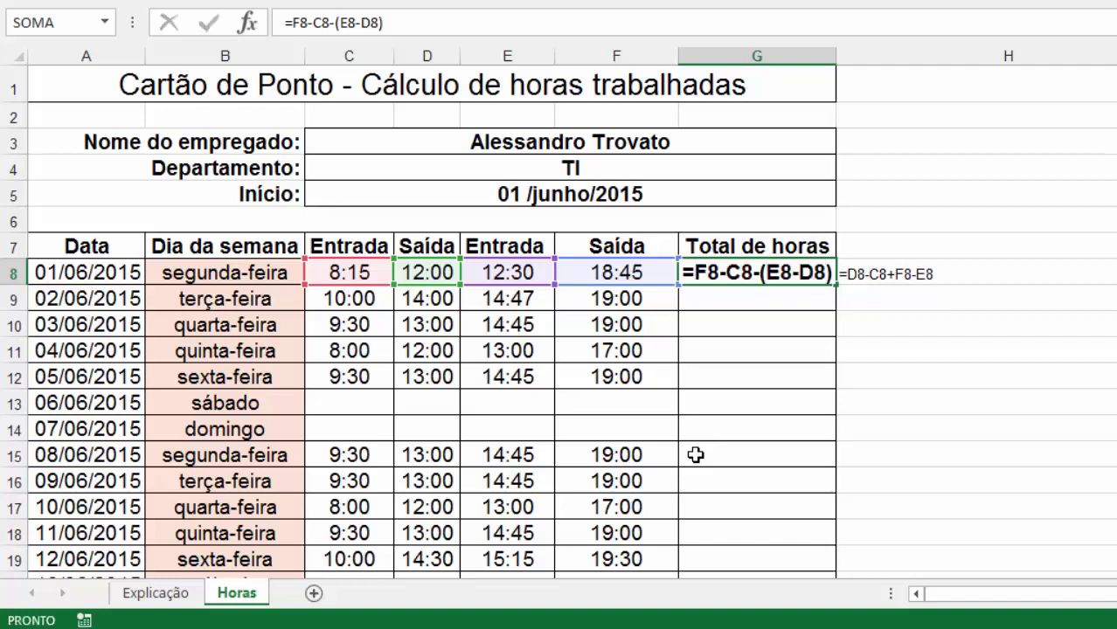
- Group F8-C8 in parentheses too, making G8 =(F8-C8)-(E8-D8)
key("Up")
key("F2")
key("Home")
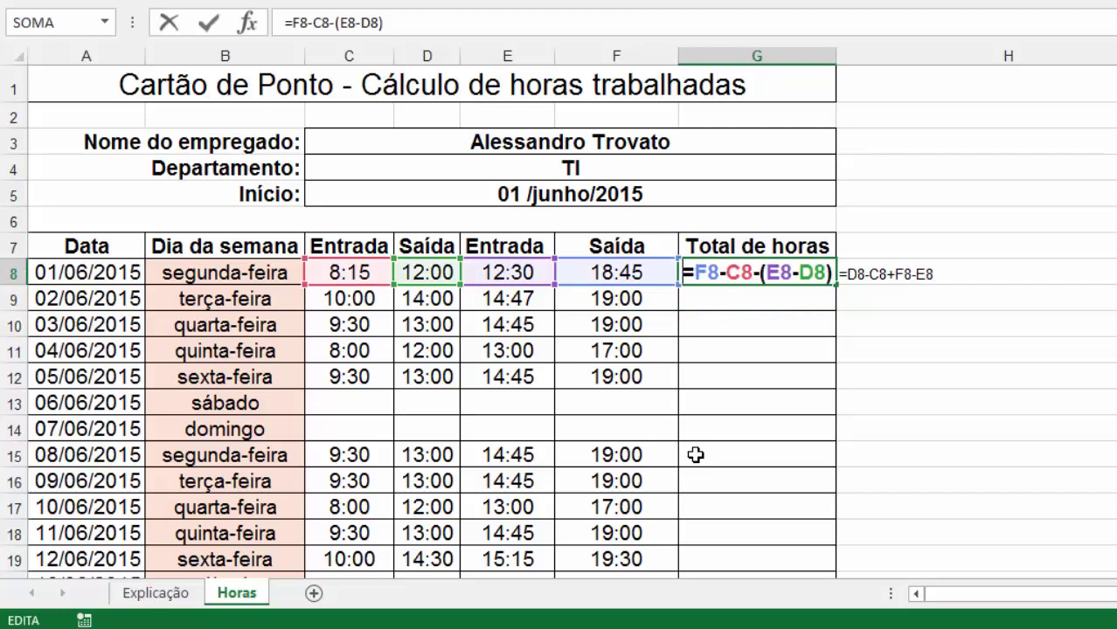
key("Right")
type("(")
key("Right")
key("Right")
key("Right")
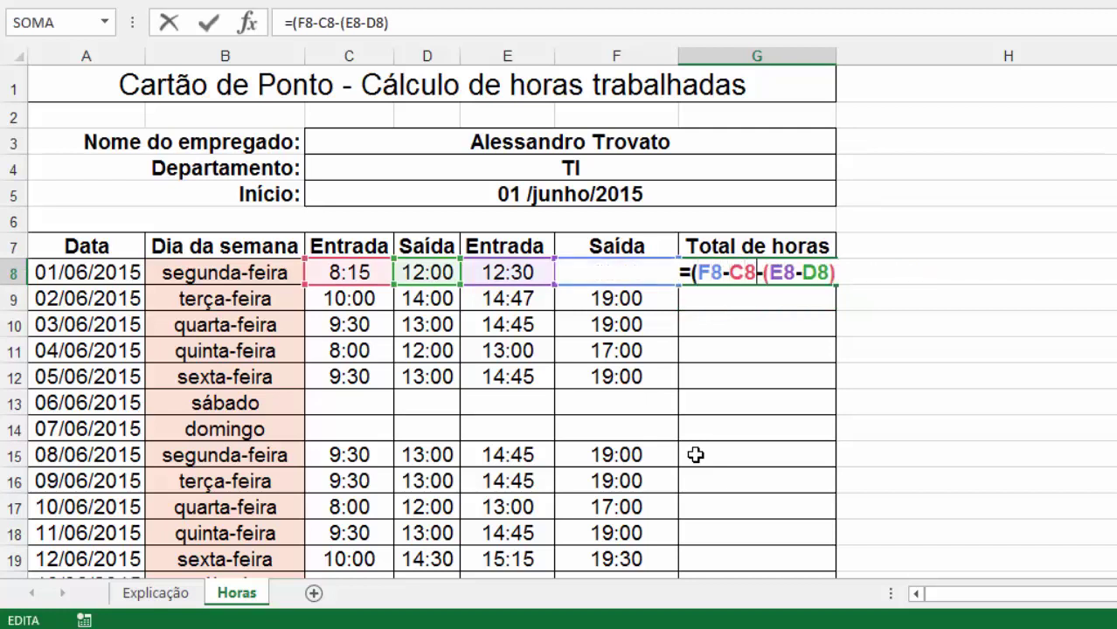
type(")")
key("Left")
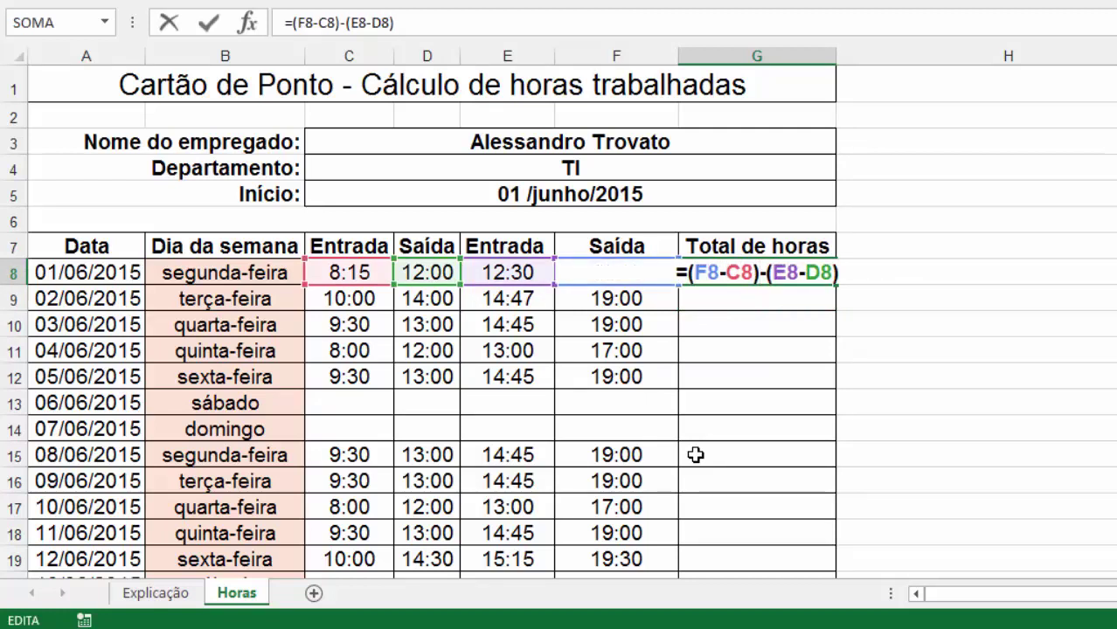
key("shift+Left")
key("shift+Left")
key("shift+Left")
key("shift+Left")
key("shift+Left")
key("shift+Left")
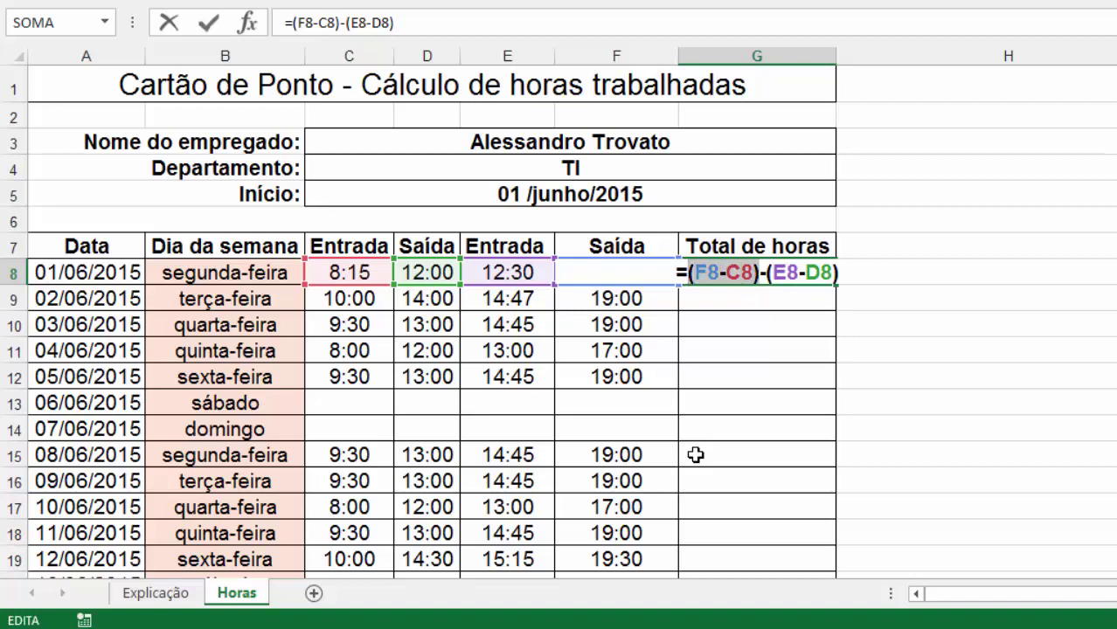
key("Left")
key("Right")
key("shift+Right")
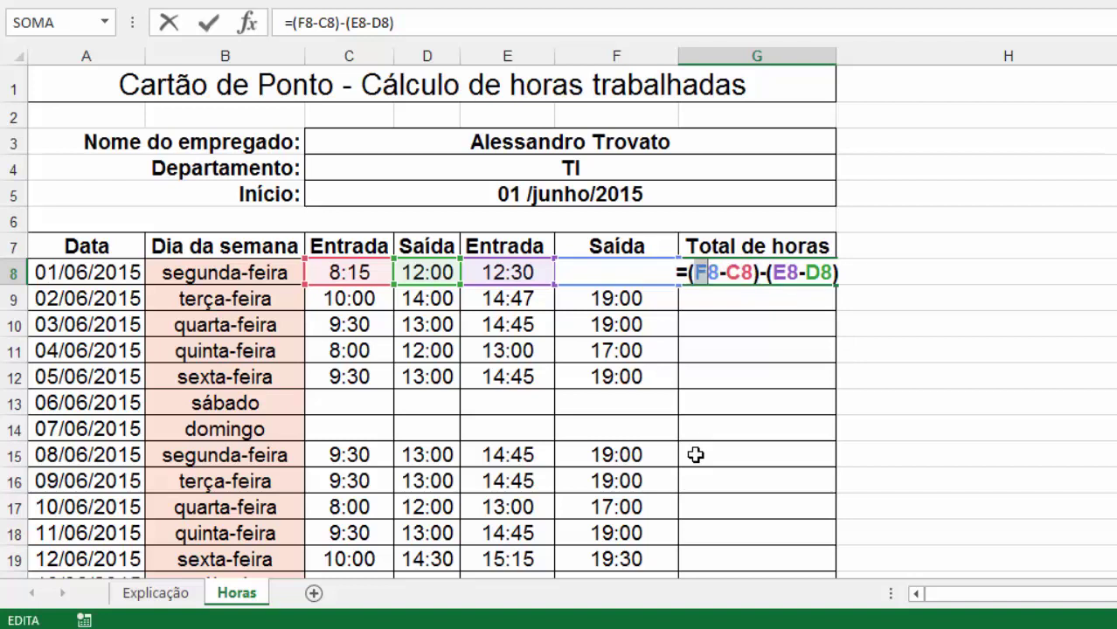
key("Right")
key("Right")
key("Right")
key("Right")
key("Right")
key("shift+Right")
key("shift+Right")
key("shift+Right")
key("shift+Right")
key("shift+Right")
key("shift+Right")
key("Return")
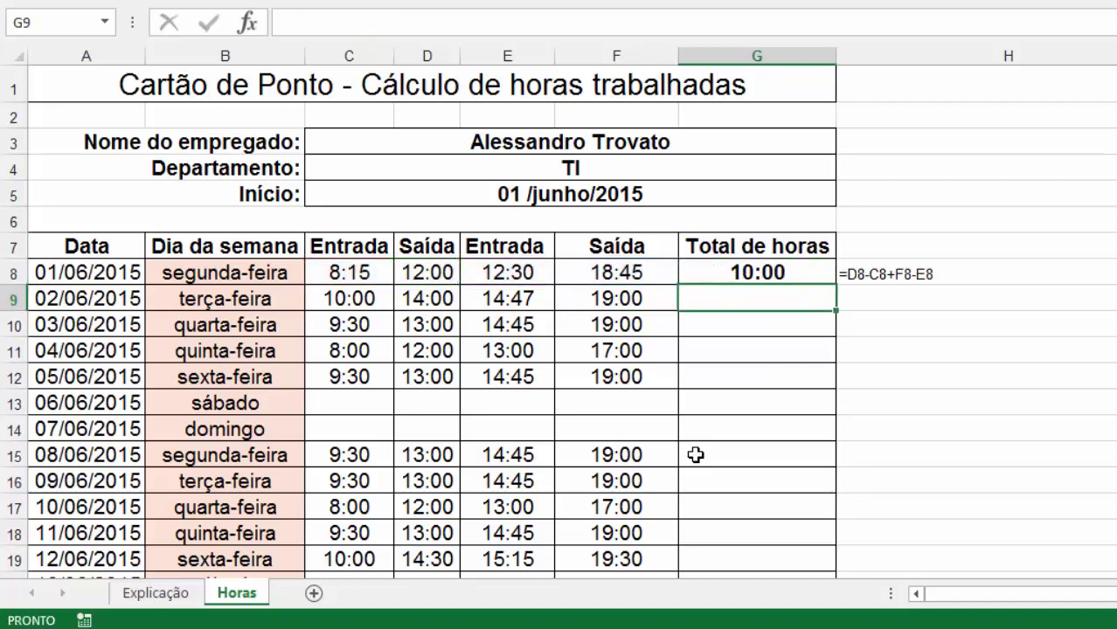
key("Up")
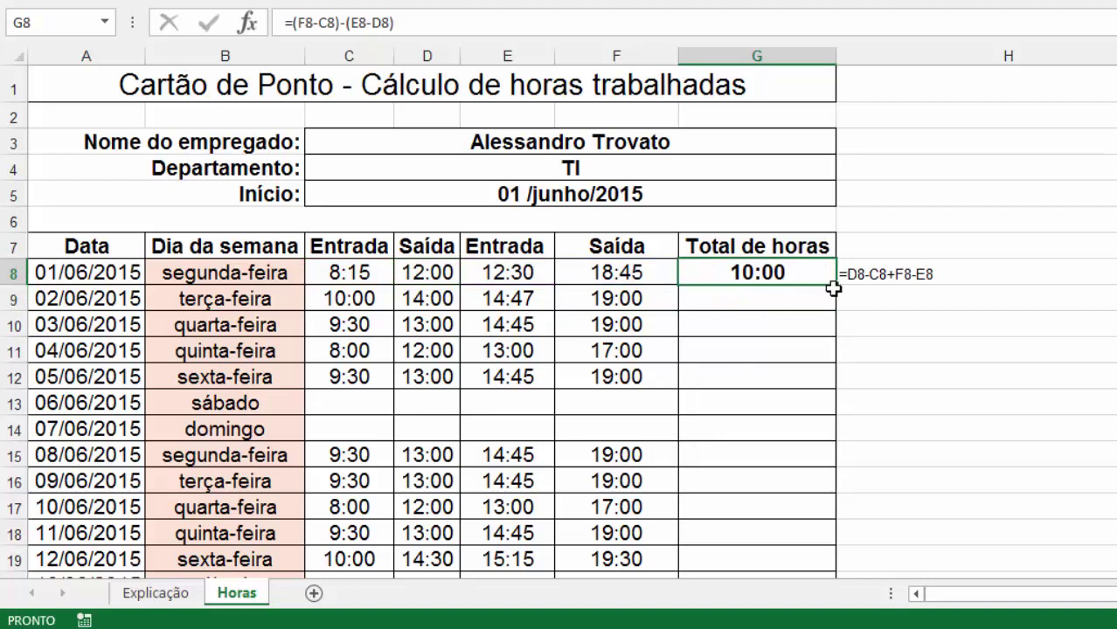
- Fill the total-hours formula from G8 down column G through row 37
left_click_drag(835, 286, 826, 389)
left_click(781, 375)
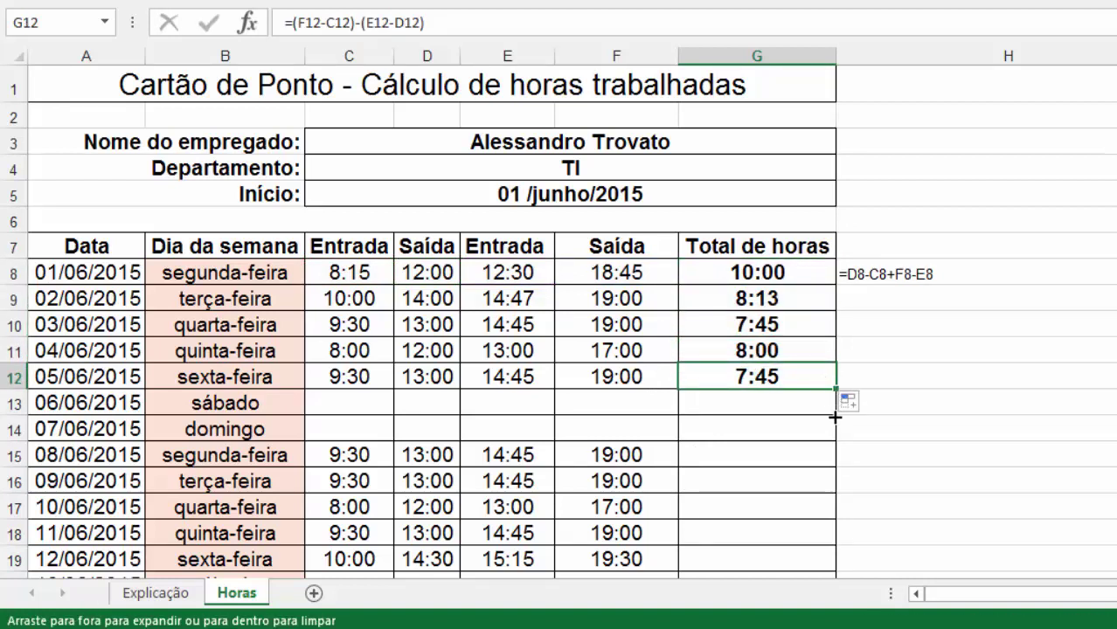
left_click_drag(834, 388, 810, 416)
left_click(813, 411)
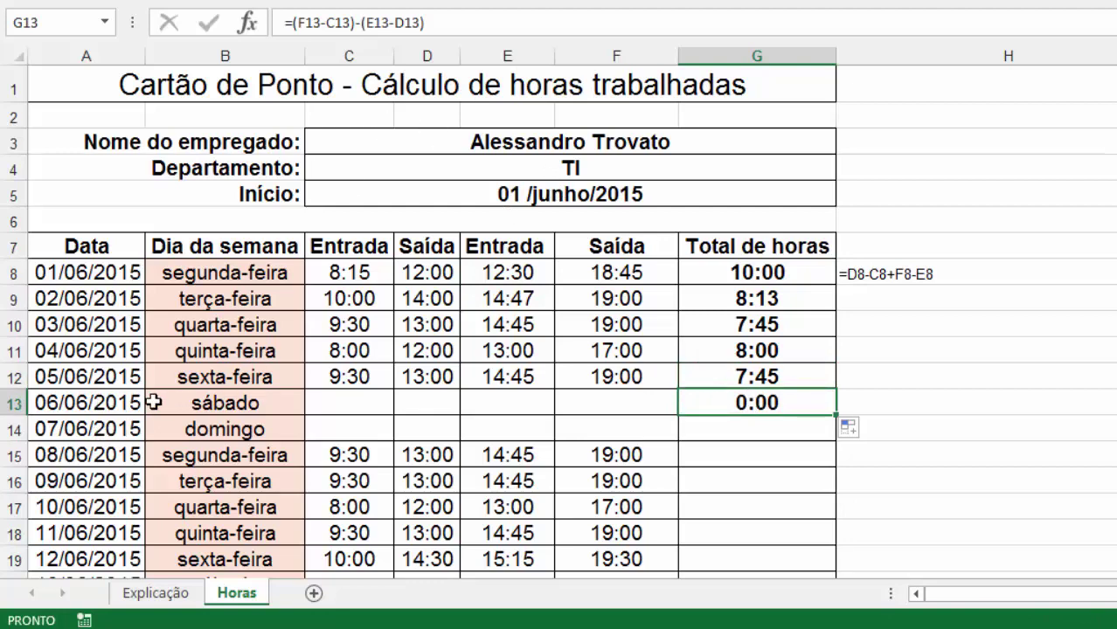
scroll(651, 361, "down", 2)
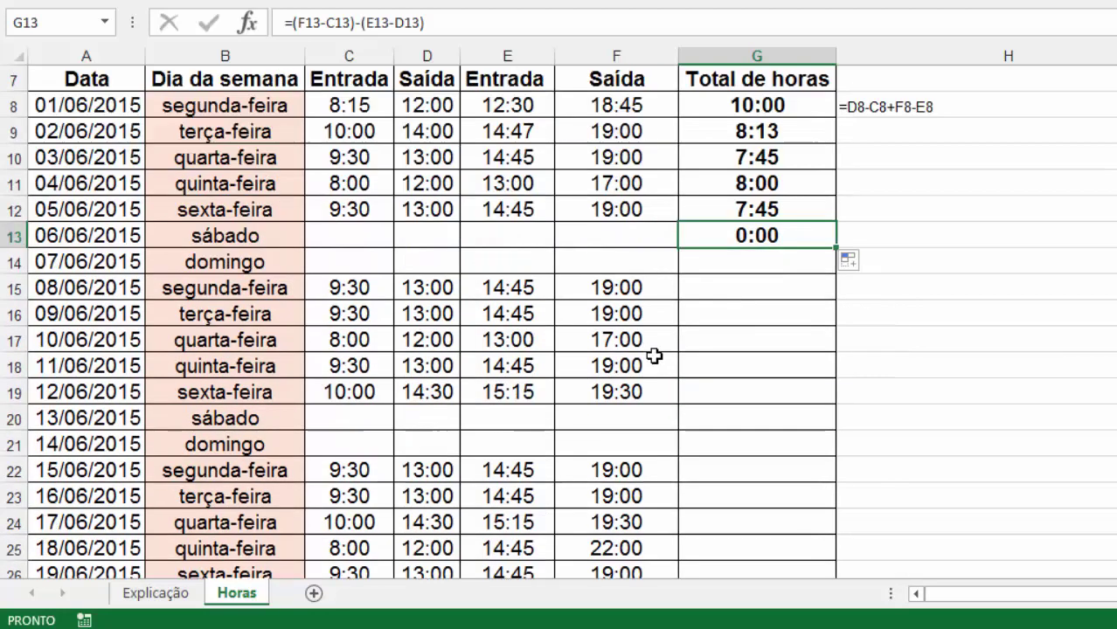
left_click_drag(835, 251, 834, 250)
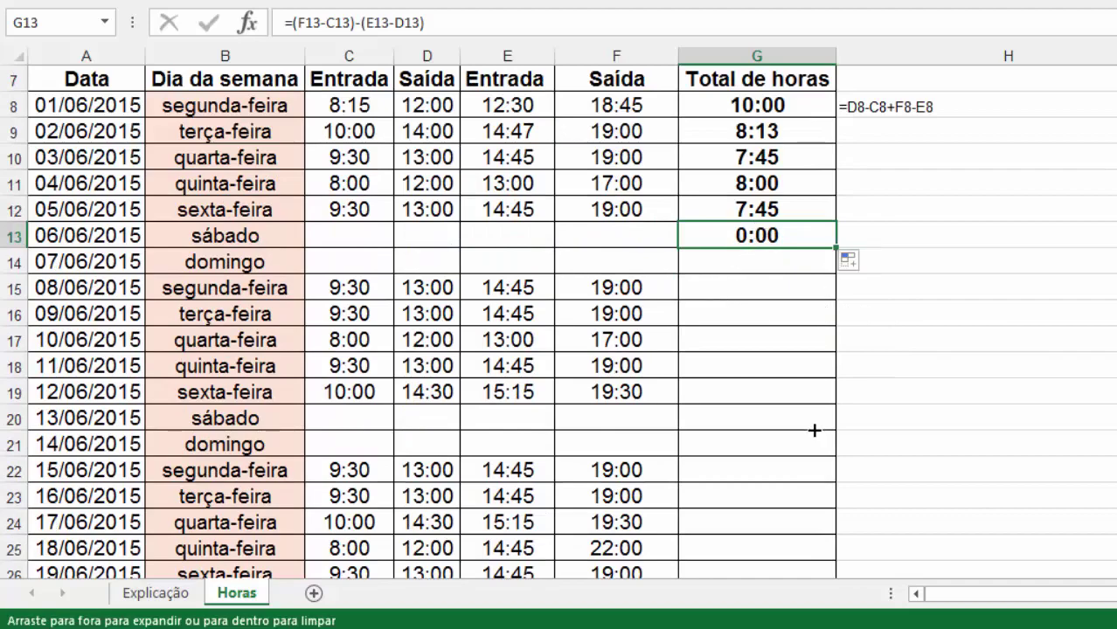
left_click_drag(814, 430, 794, 554)
left_click(780, 341)
- Scroll down to the summary table and select Total de horas cell G42
scroll(804, 414, "up", 4)
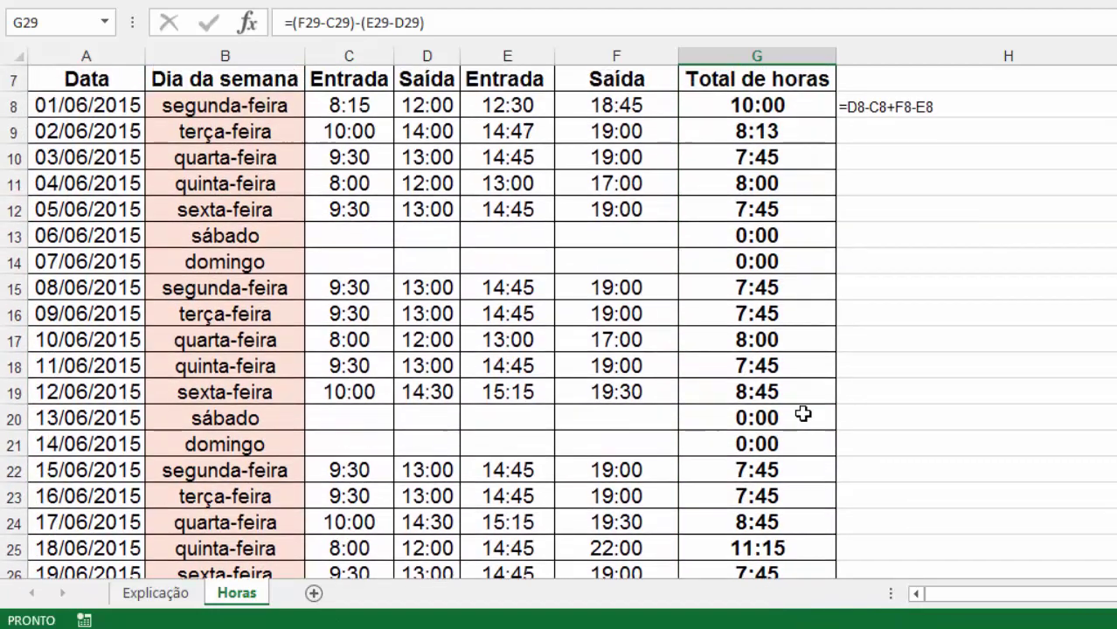
scroll(803, 414, "up", 2)
scroll(765, 380, "down", 4)
scroll(765, 377, "down", 2)
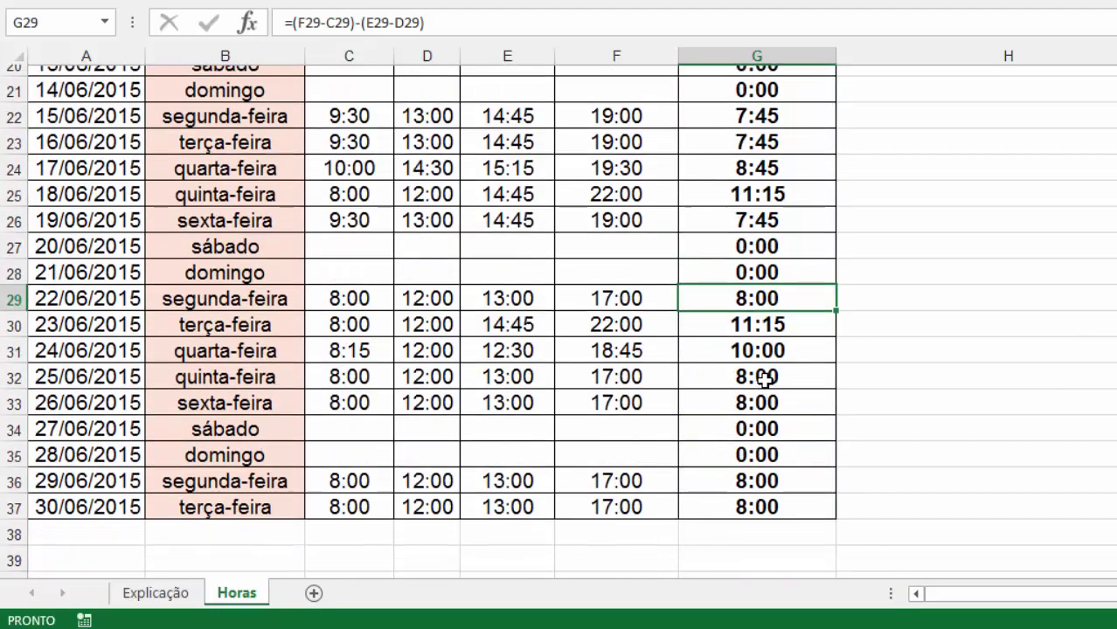
scroll(765, 378, "down", 4)
left_click(758, 366)
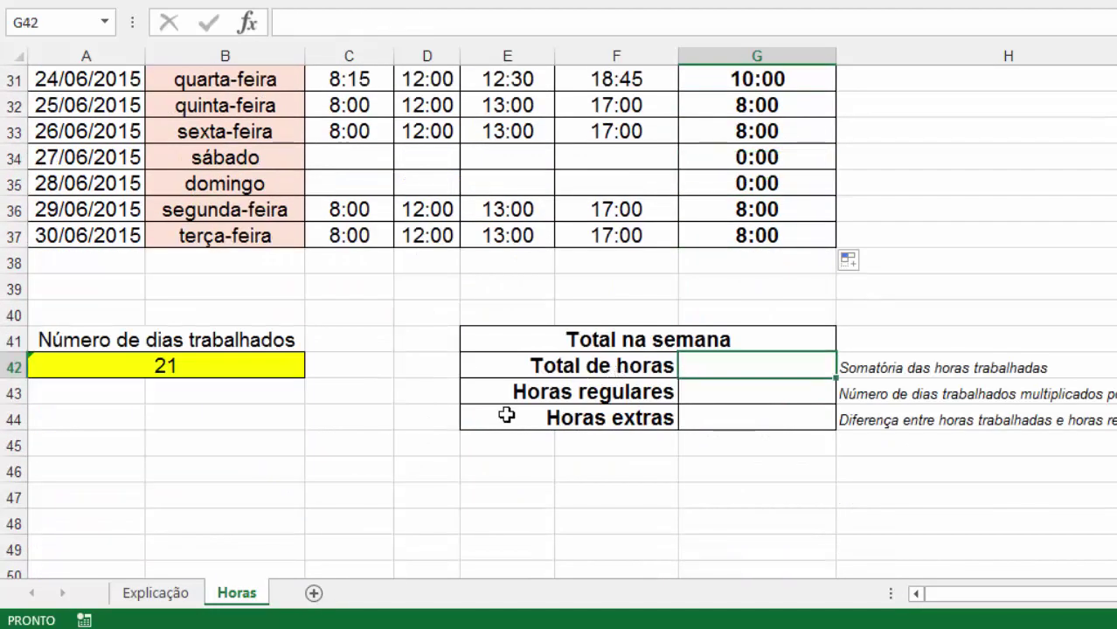
- Enter =SOMA(G8:G37) in G42, redoing a first incomplete attempt; it shows 18:13:00
type("=")
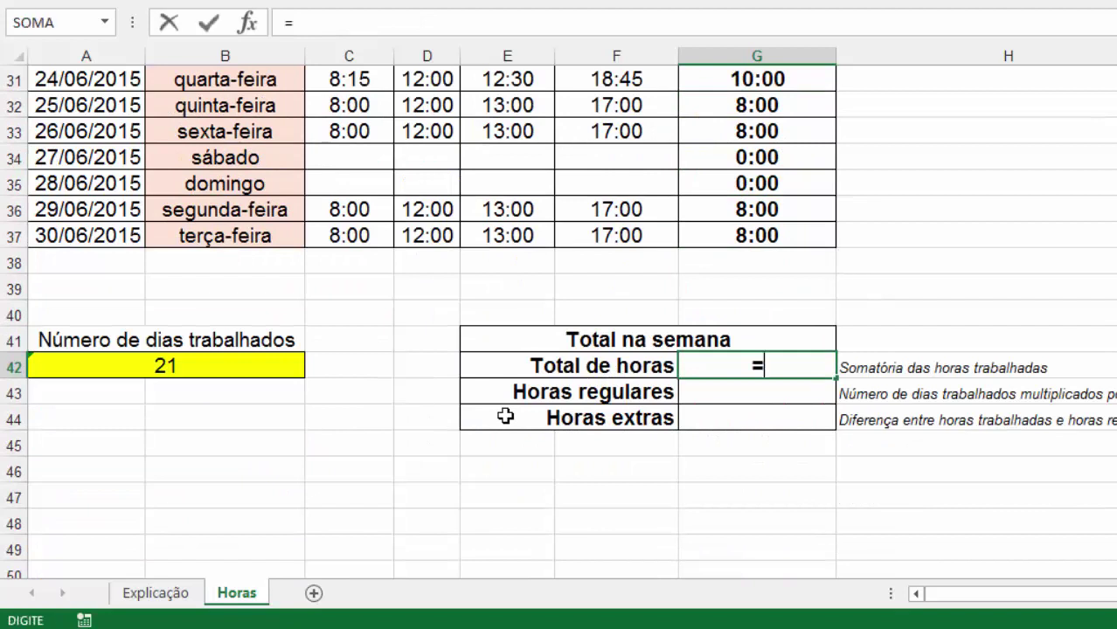
type("soma(")
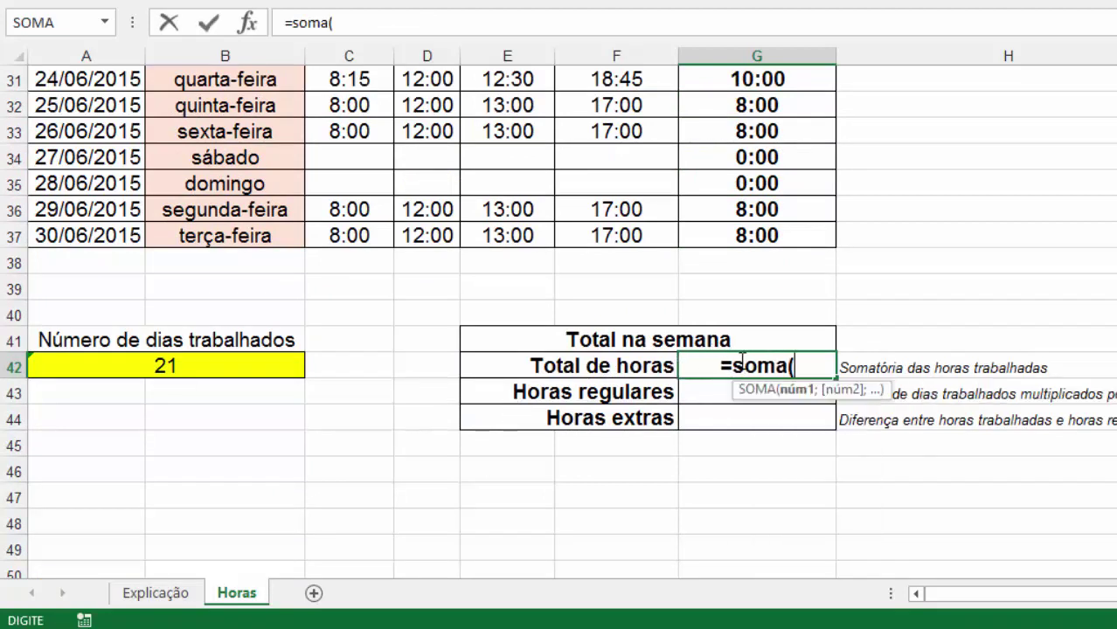
left_click(777, 238)
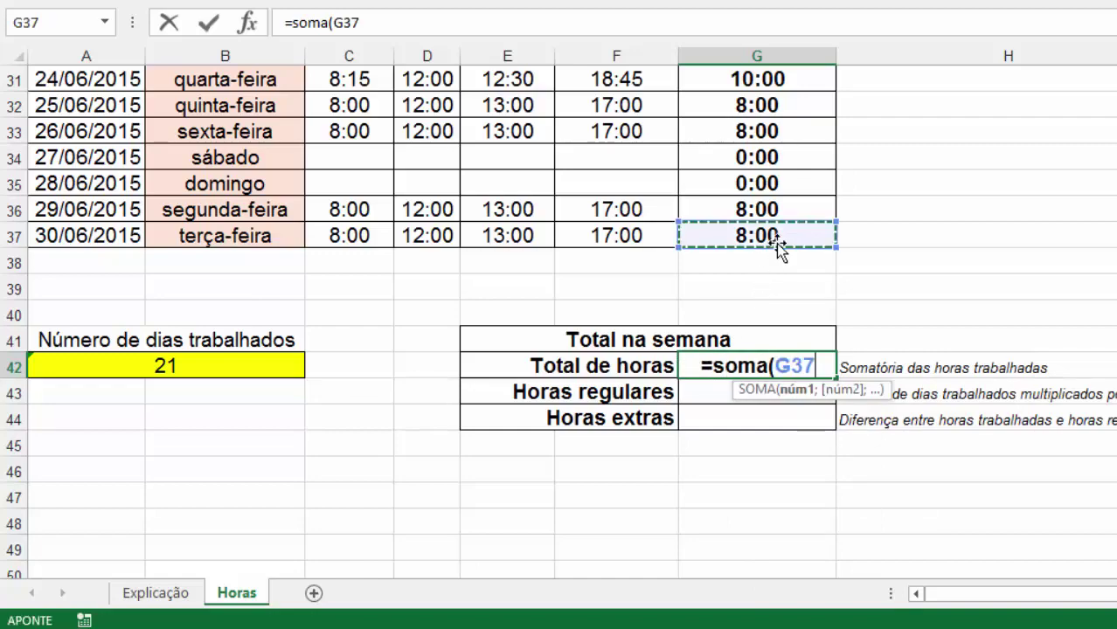
left_click_drag(776, 236, 786, 23)
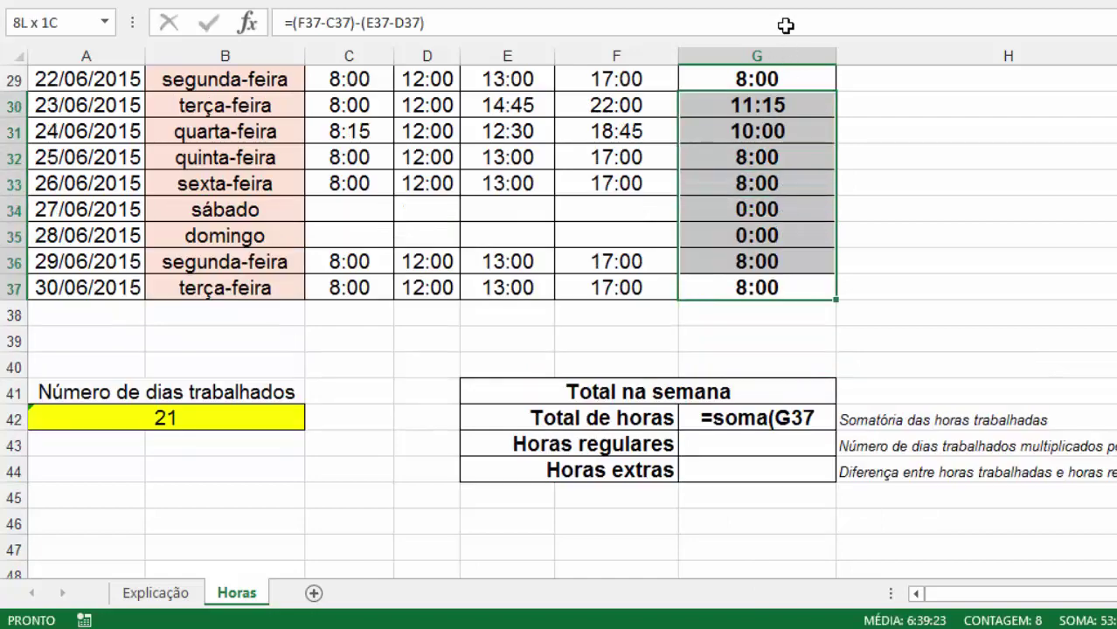
scroll(775, 450, "down", 5)
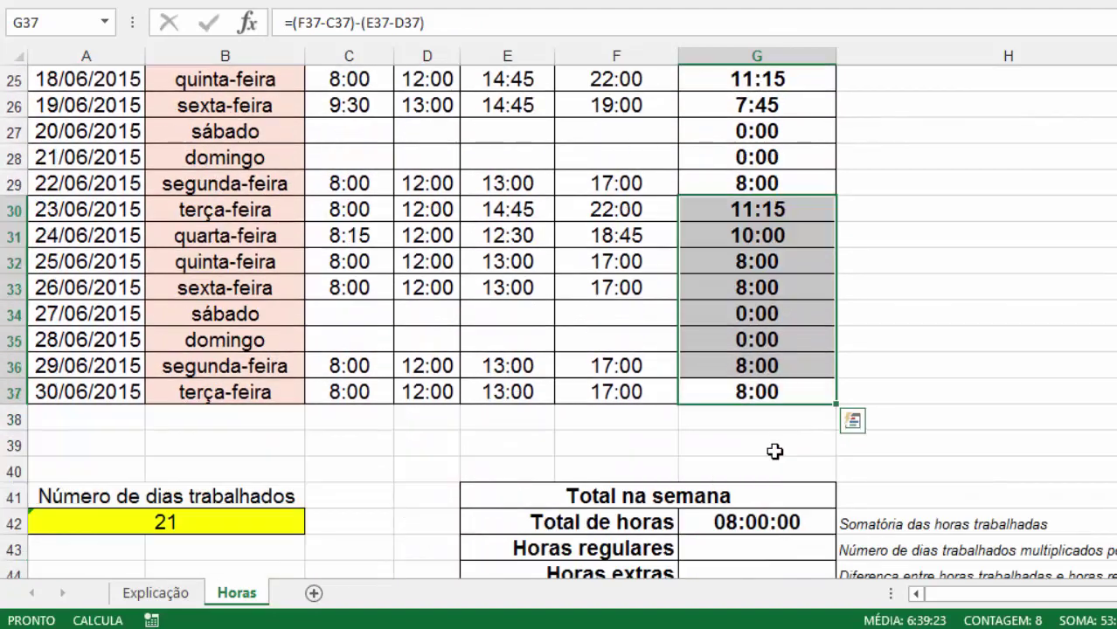
left_click(753, 351)
left_click(757, 366)
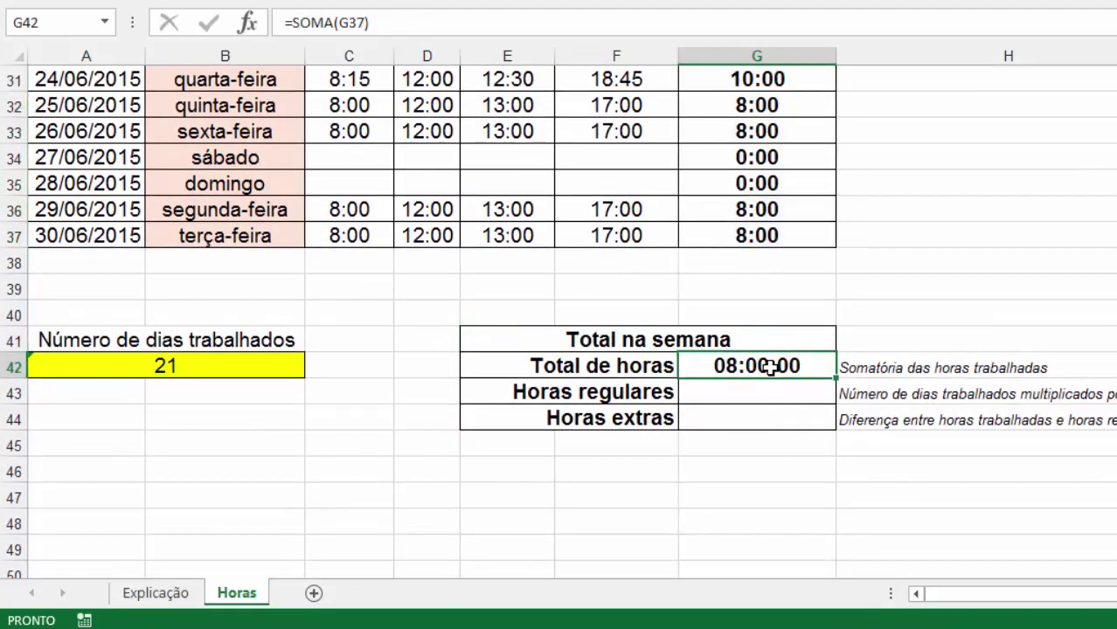
type("=soma(")
left_click(748, 259)
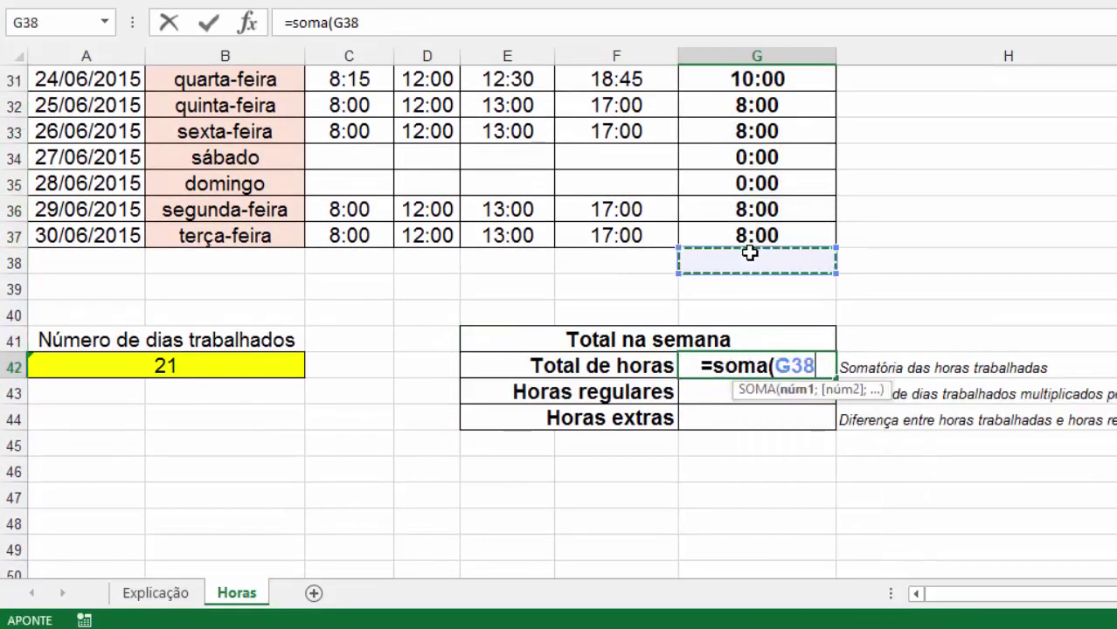
mouse_move(748, 240)
left_mouse_down()
mouse_move(751, 13)
mouse_move(767, 131)
left_mouse_up()
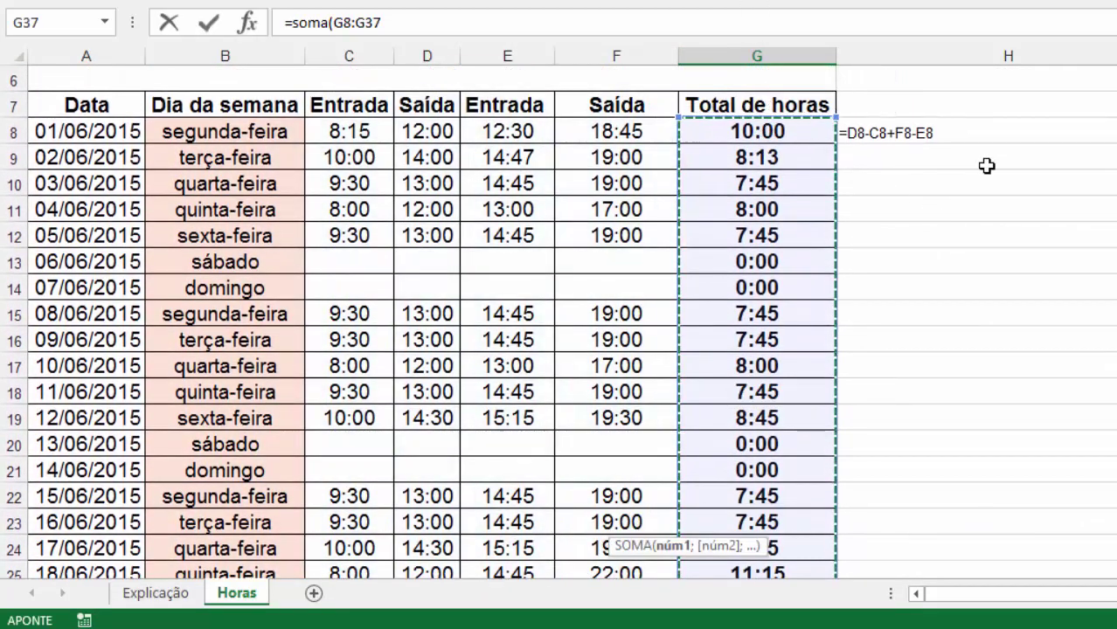
key("Return")
- Format G42 with the 37:30:55 time type so it shows 186:13:00
scroll(991, 354, "down", 1)
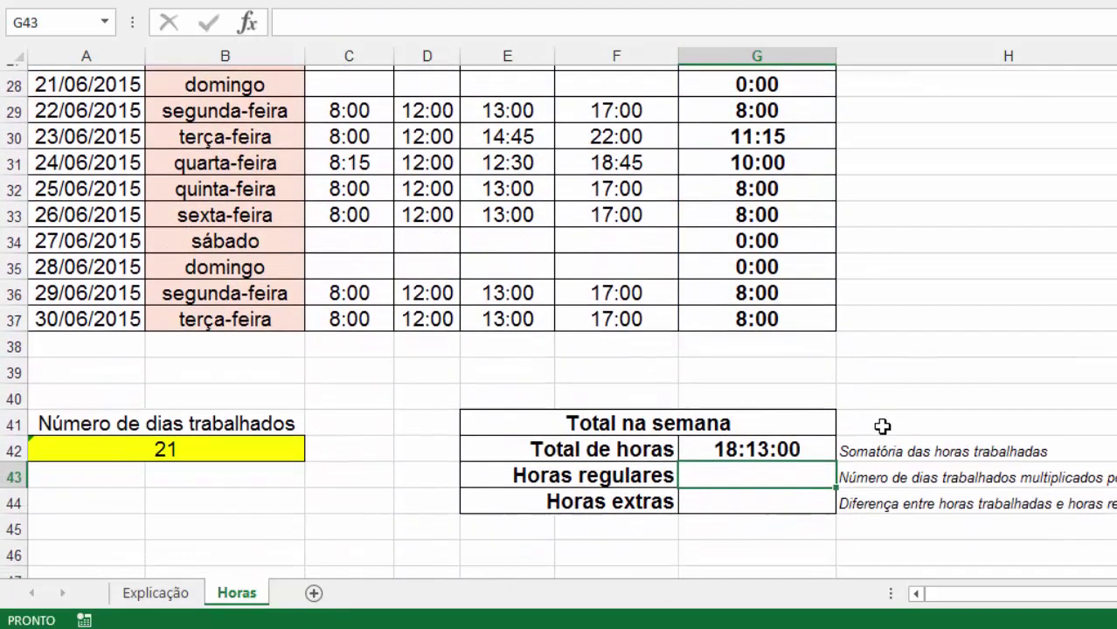
scroll(893, 422, "down", 1)
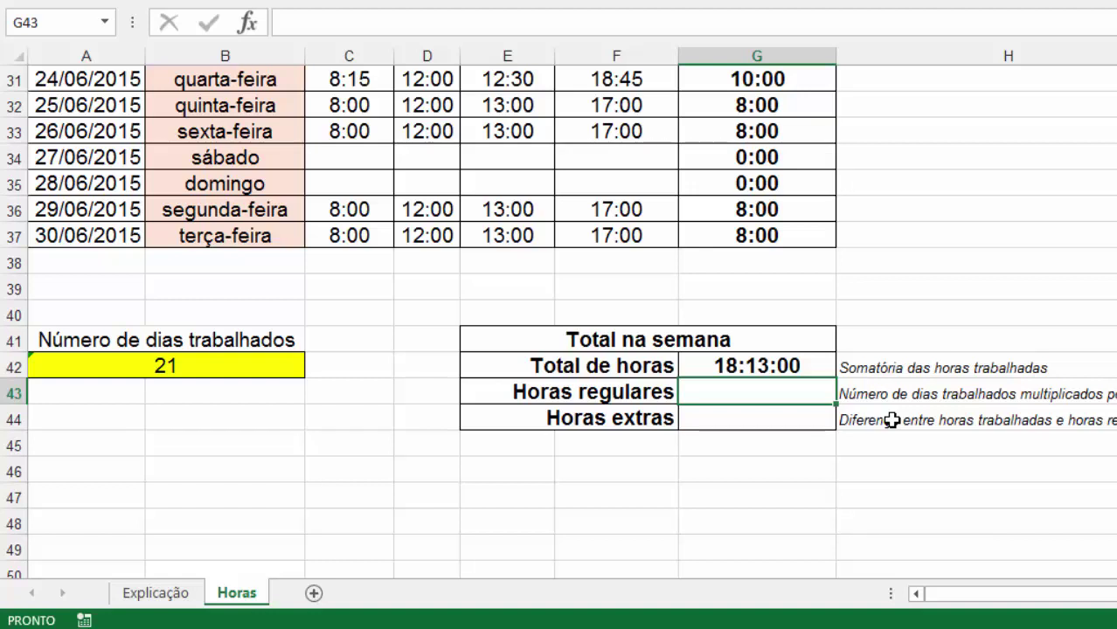
left_click(790, 365)
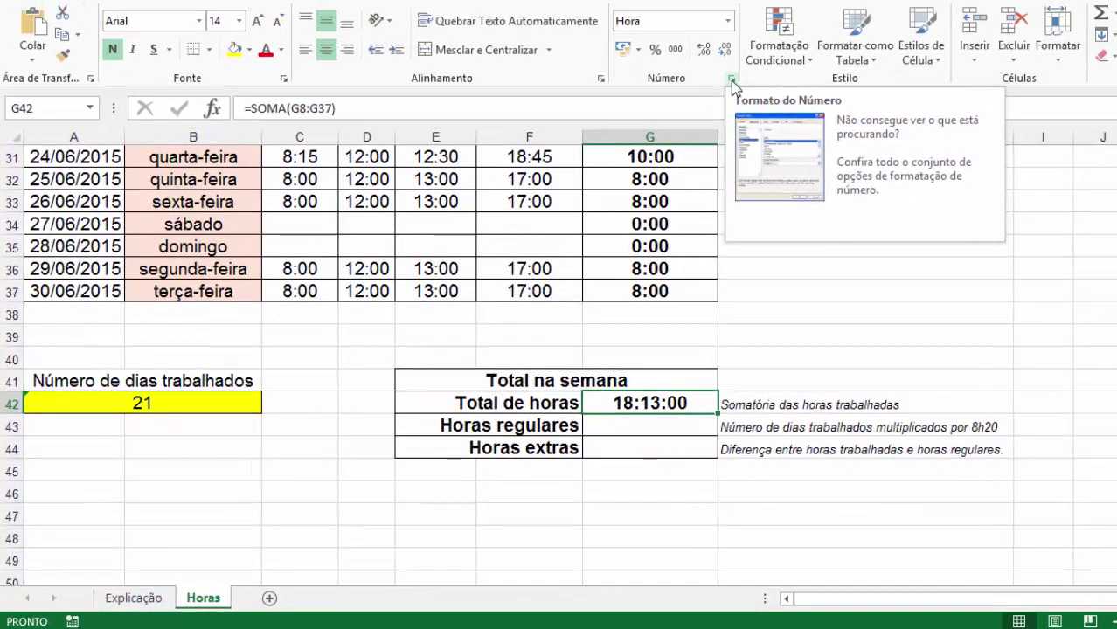
left_click(732, 79)
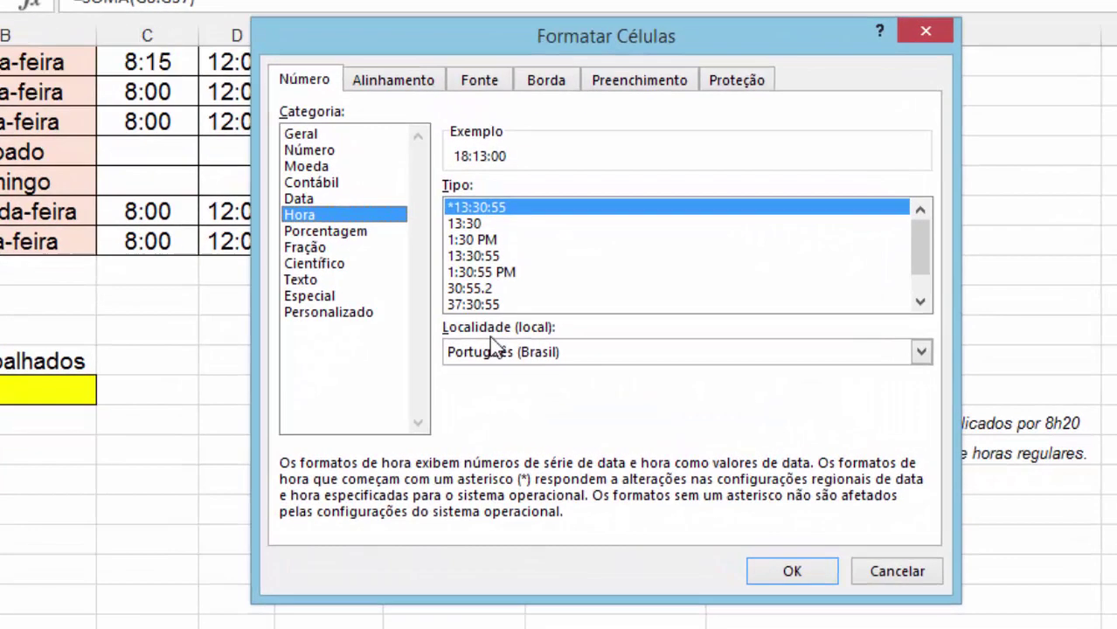
left_click(486, 304)
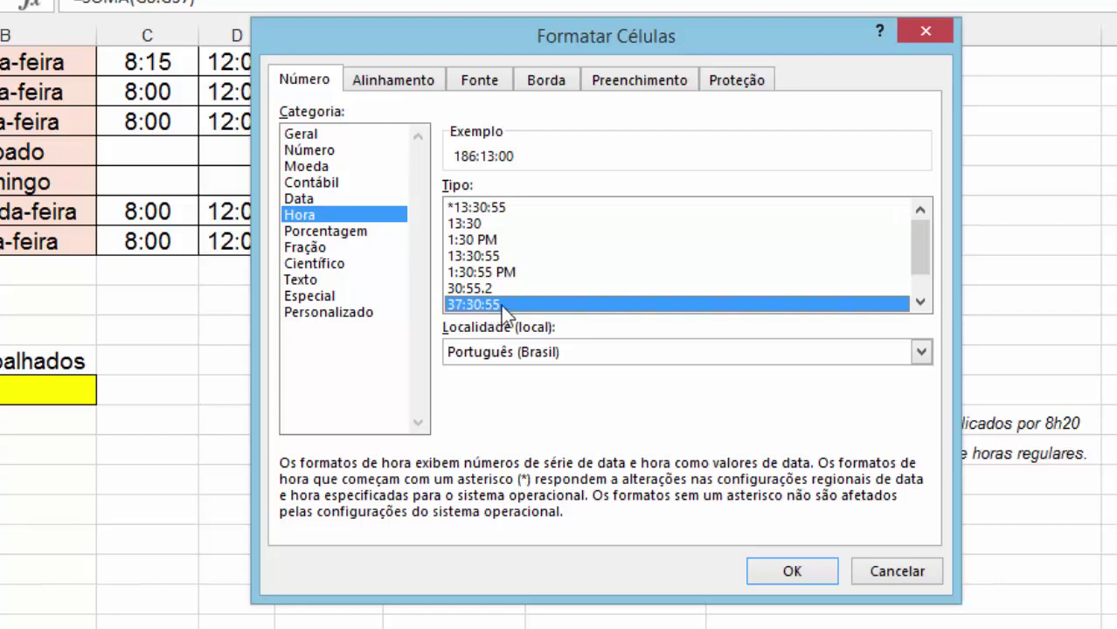
left_click(785, 569)
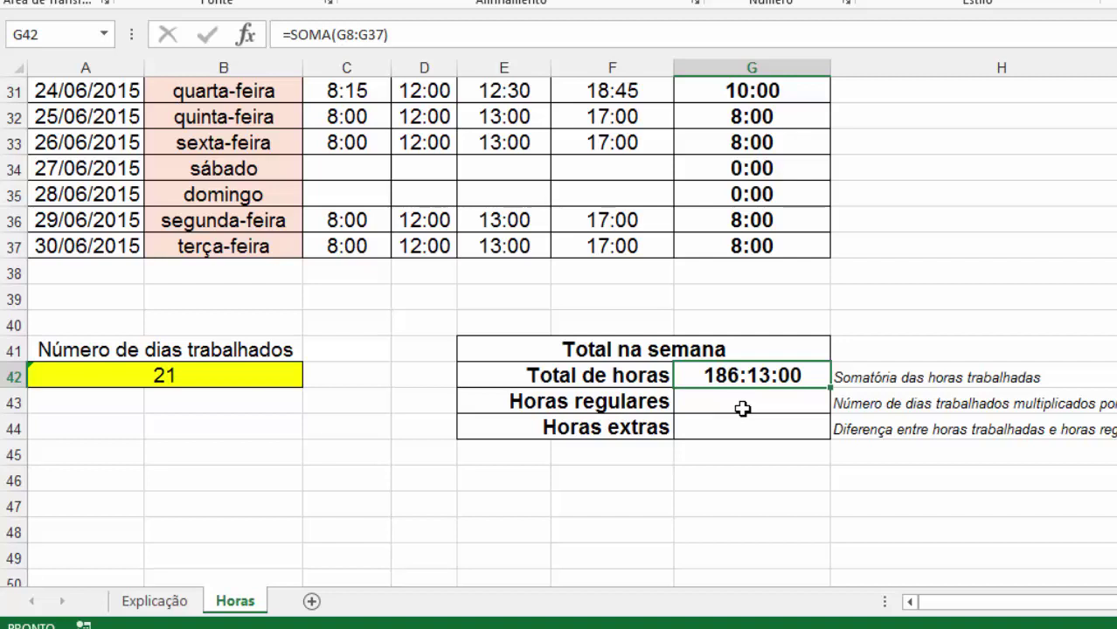
- Enter =A42*8:20 in the Horas regulares cell, which returns #VALOR!
left_click(754, 398)
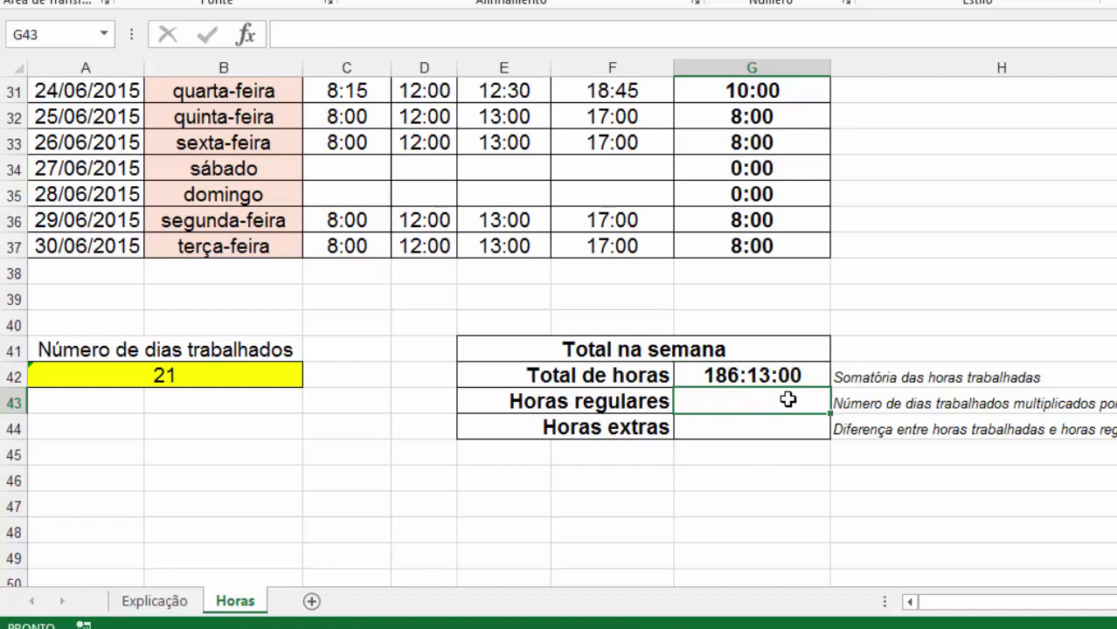
type("=")
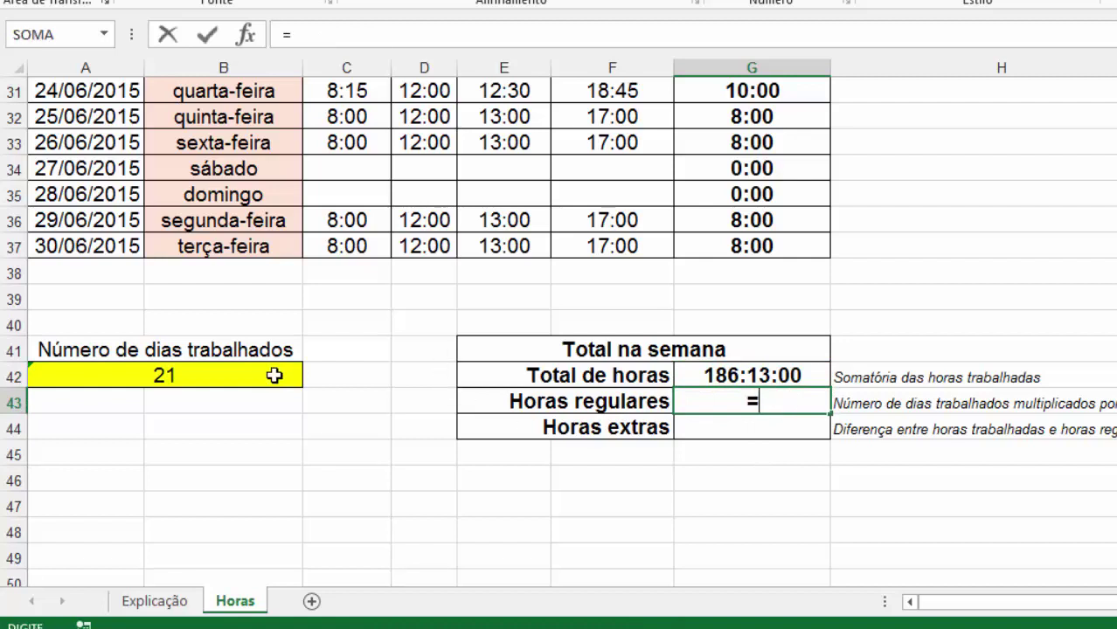
left_click(262, 375)
type("*")
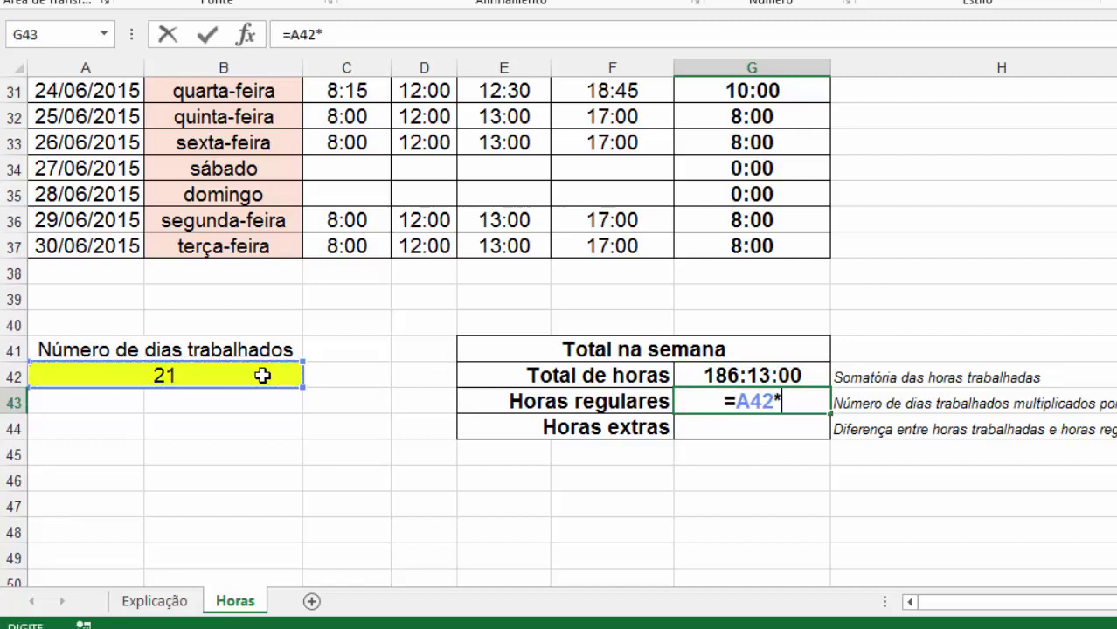
type("8")
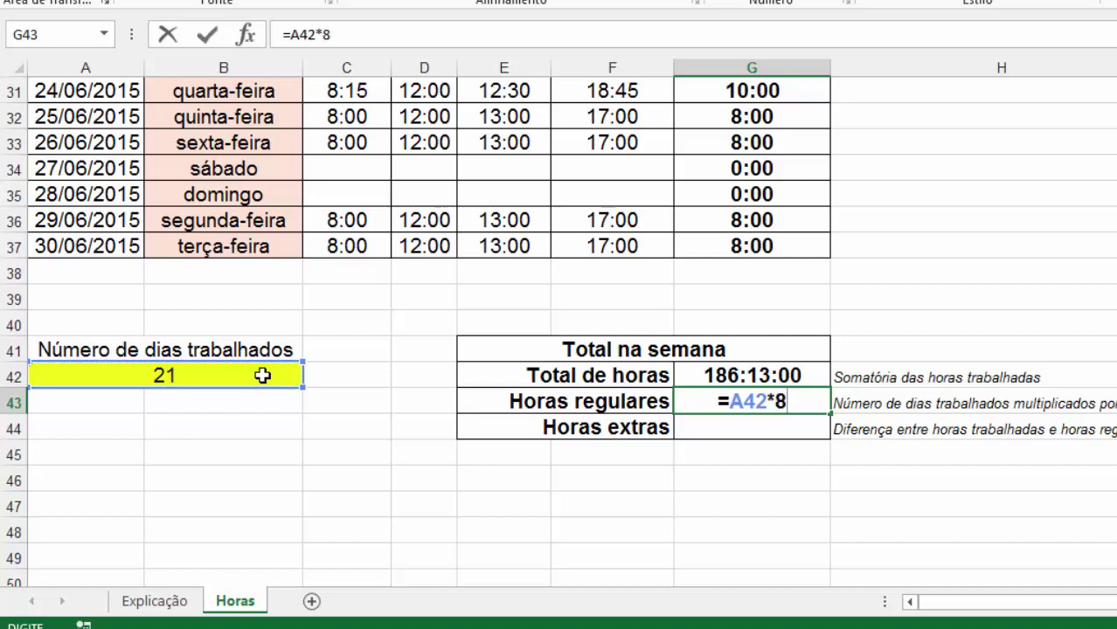
type(":20")
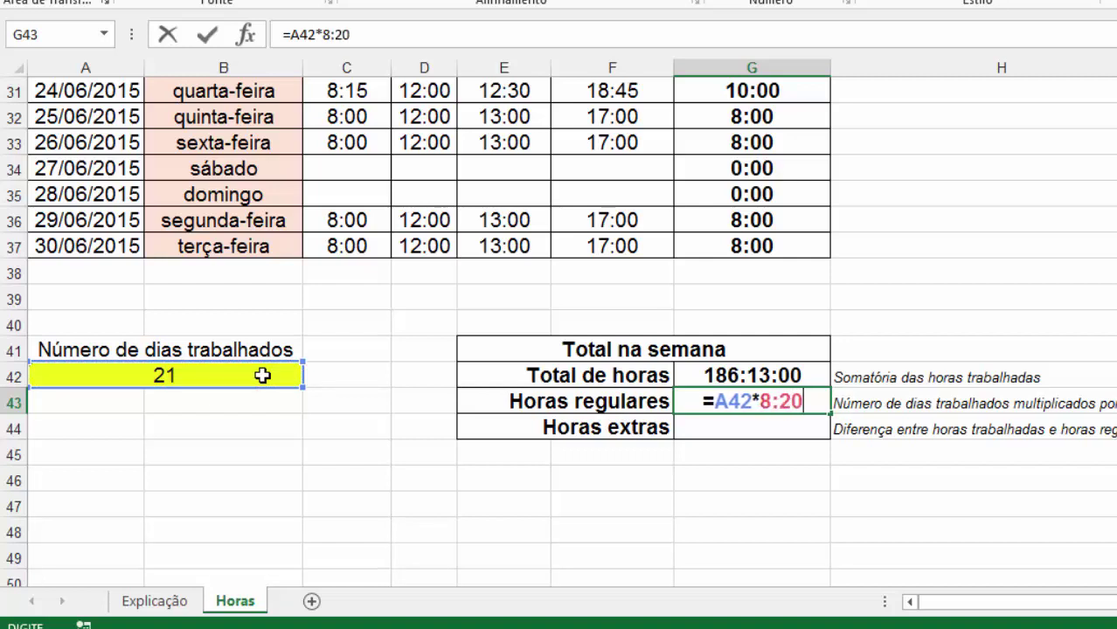
key("Return")
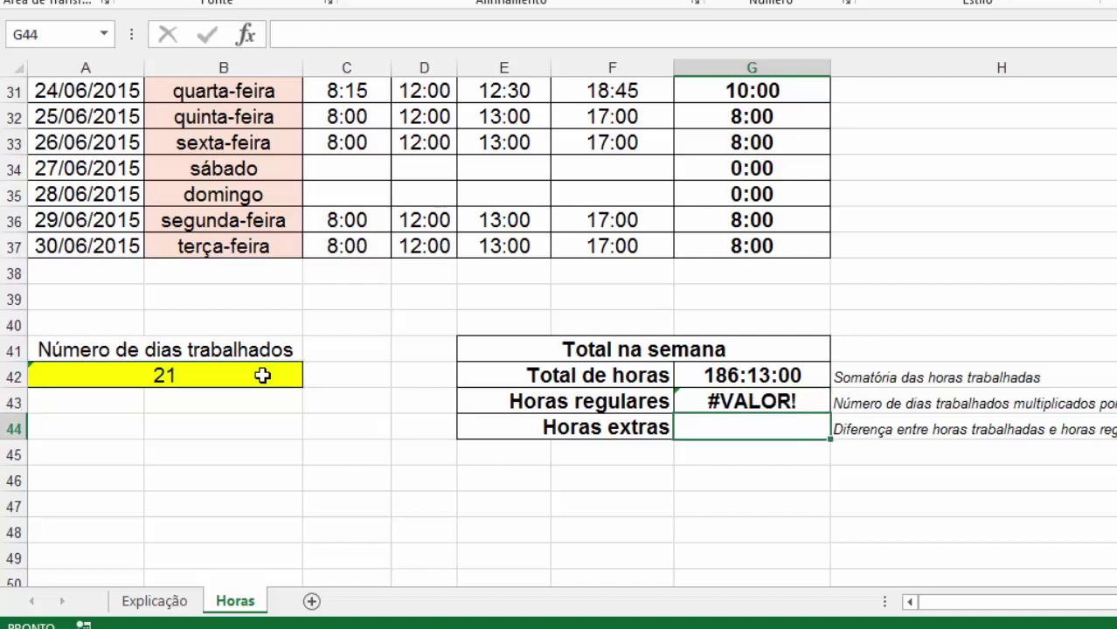
- Inspect the erroring regular-hours formula, then delete it from the cell
key("Up")
key("F2")
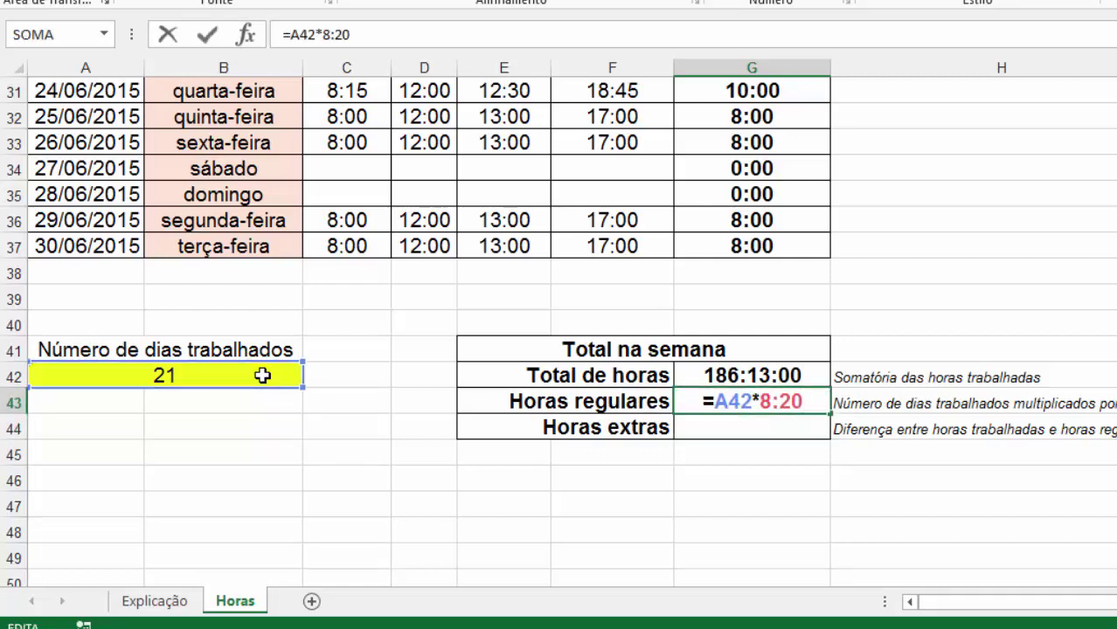
key("shift+Left")
key("shift+Left")
key("shift+Left")
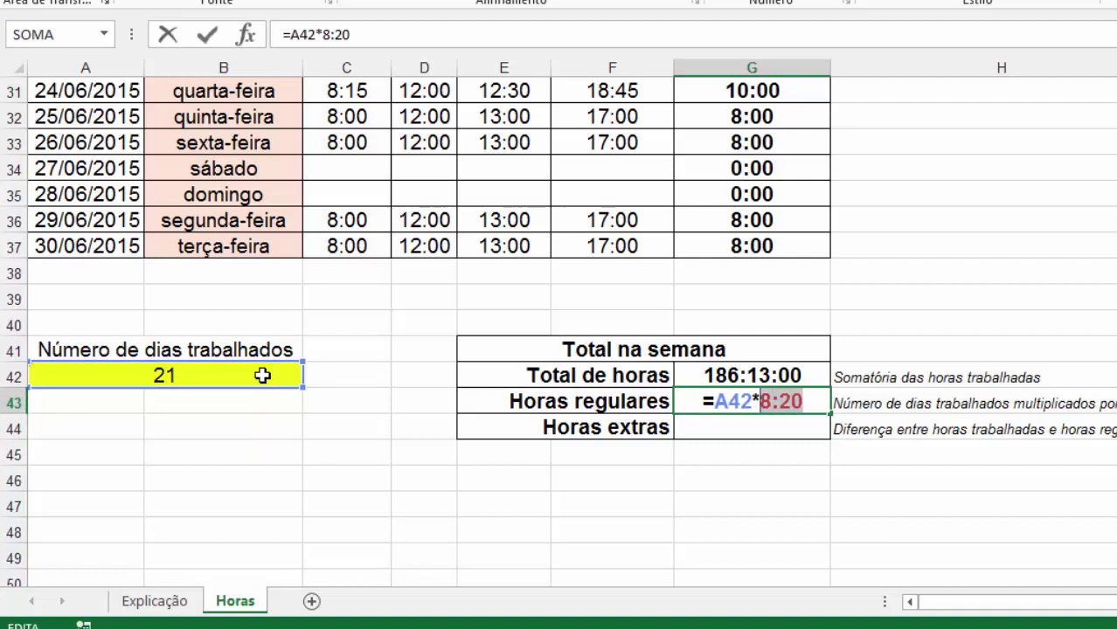
key("ctrl+Return")
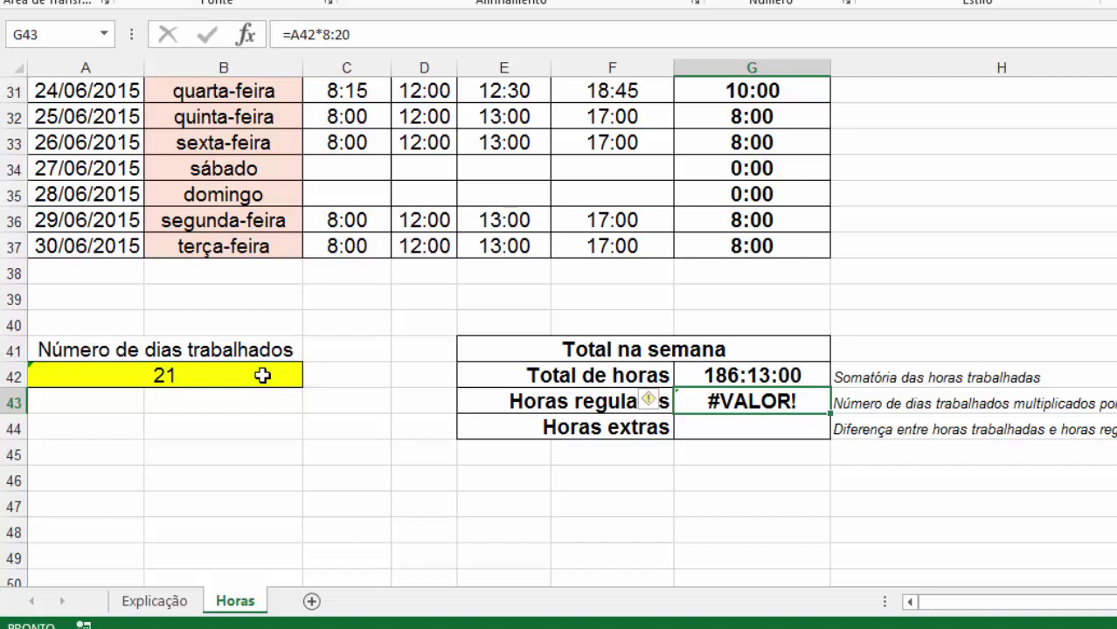
key("Delete")
key("Down")
key("Down")
key("Down")
- Enter 08:20 as a time value in G46
type("08")
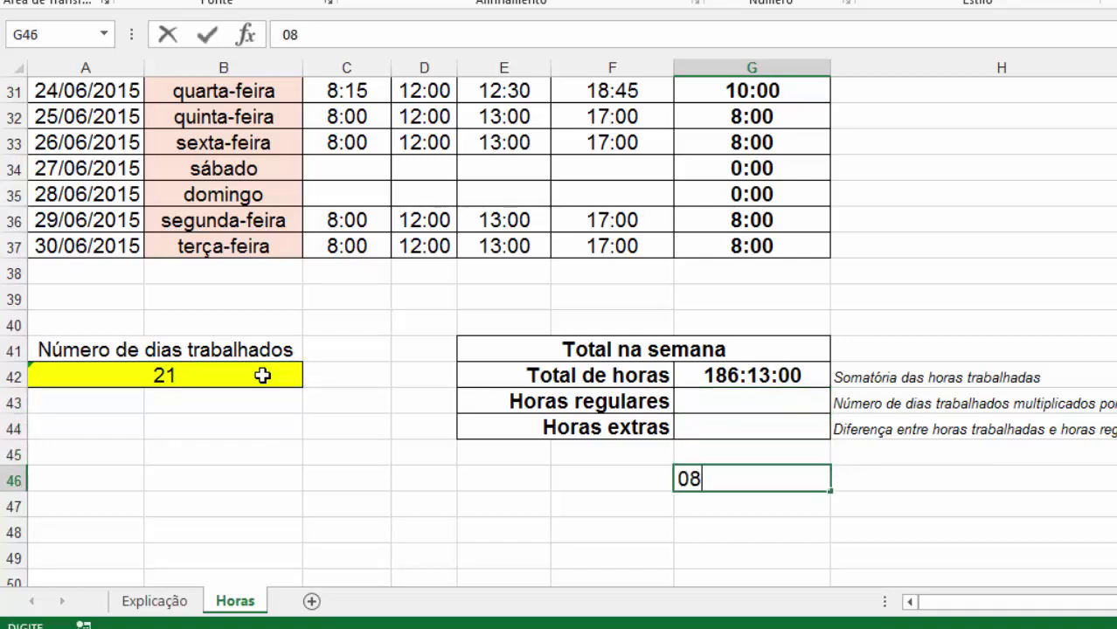
type(":20")
key("Return")
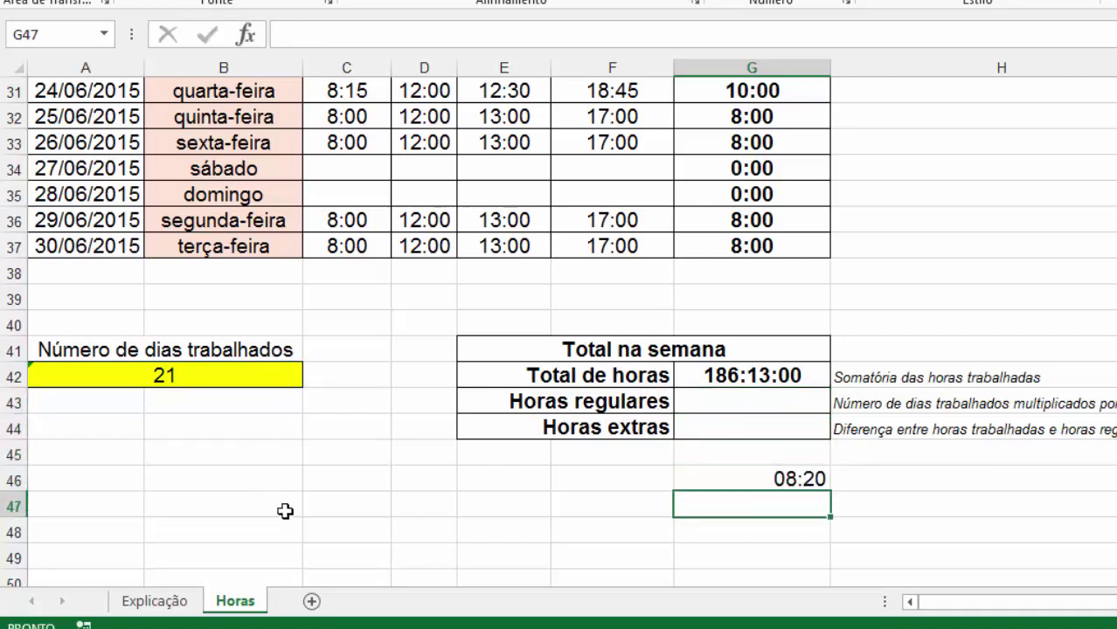
left_click(730, 473)
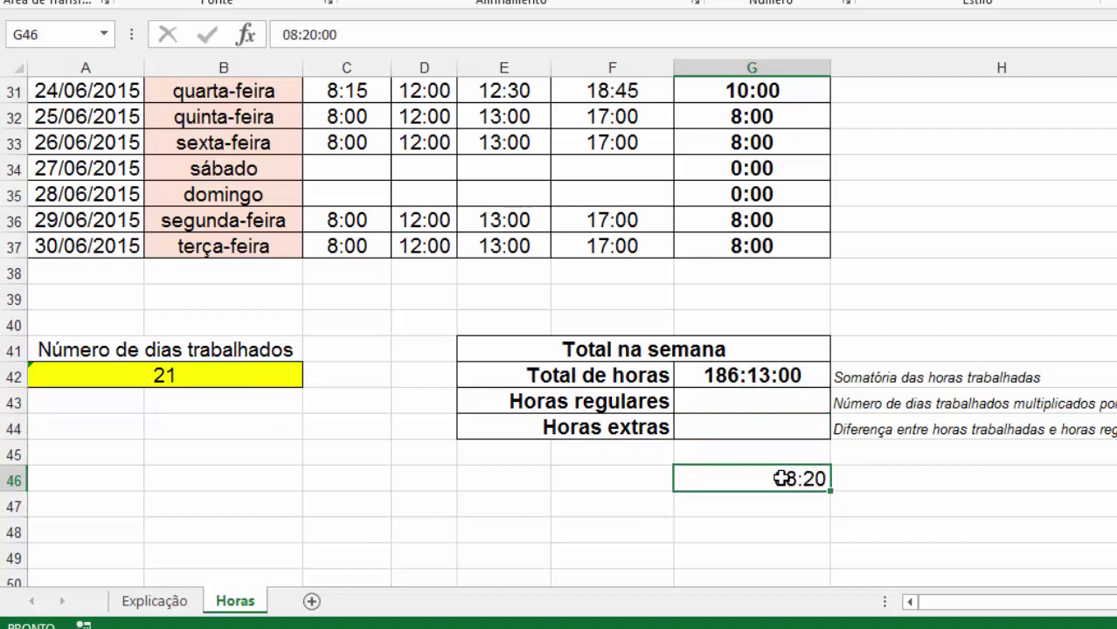
- Set Horas regulares to =G46*A42, currently displaying 07:00
left_click(750, 407)
type("=")
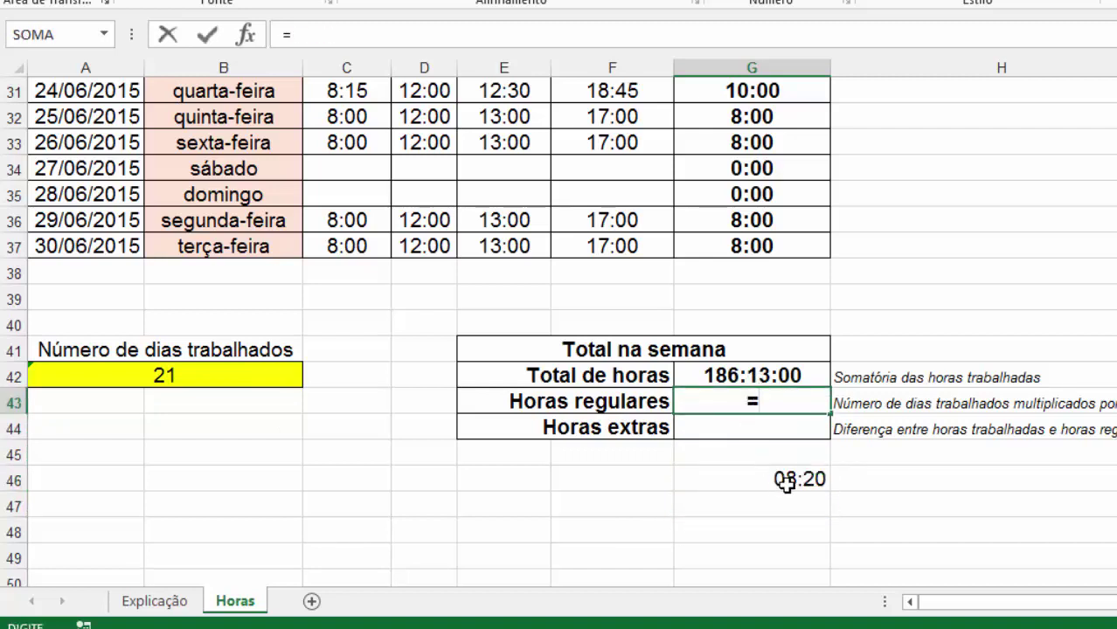
left_click(798, 483)
type("*")
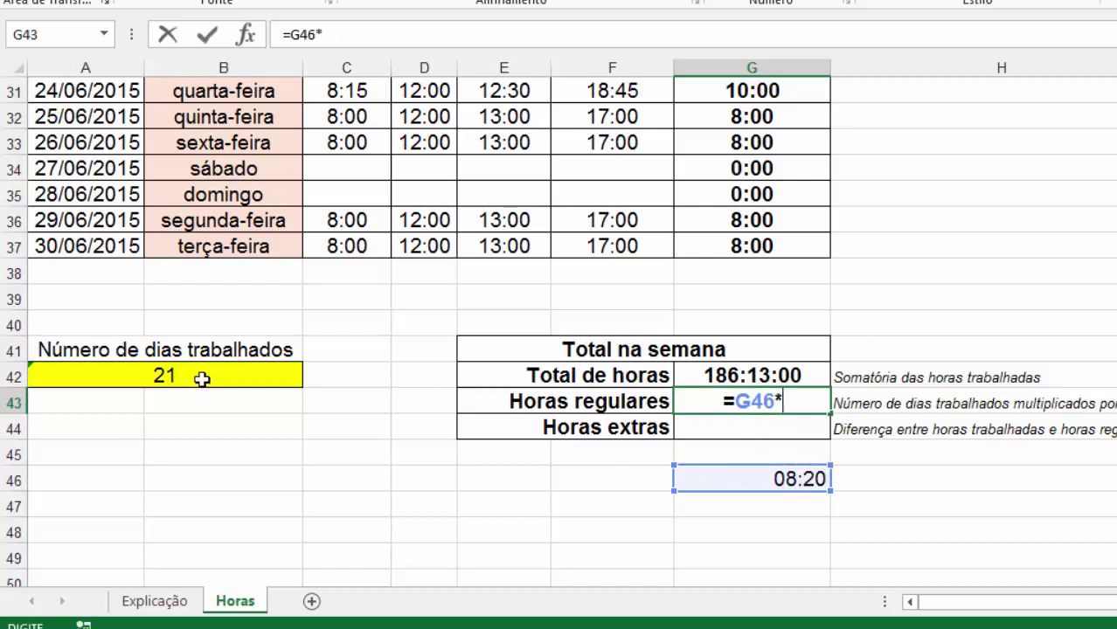
left_click(202, 378)
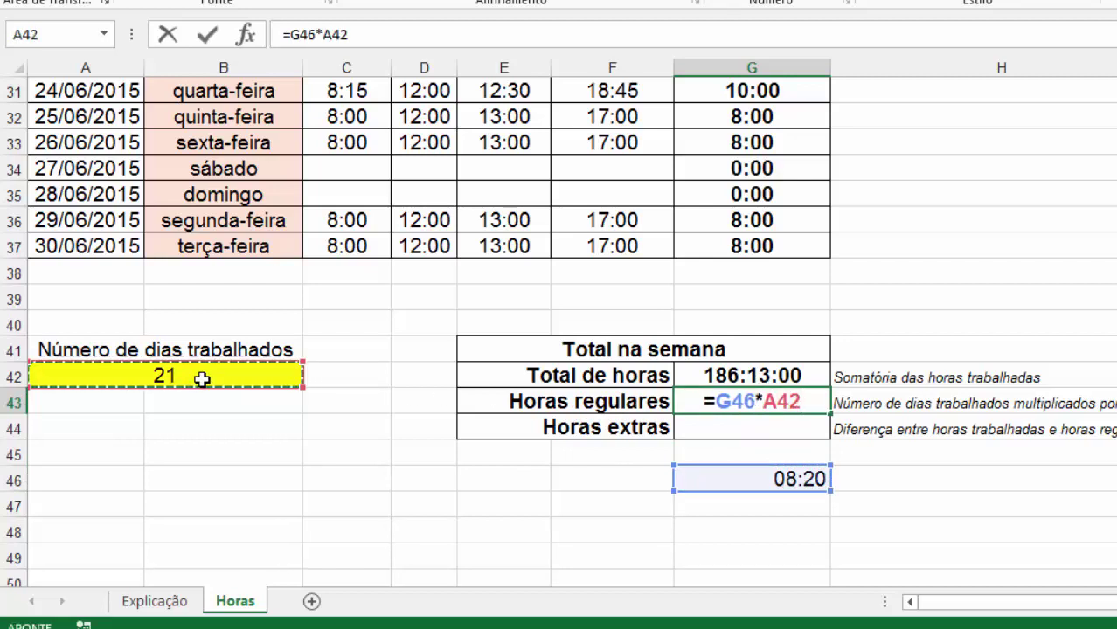
key("Return")
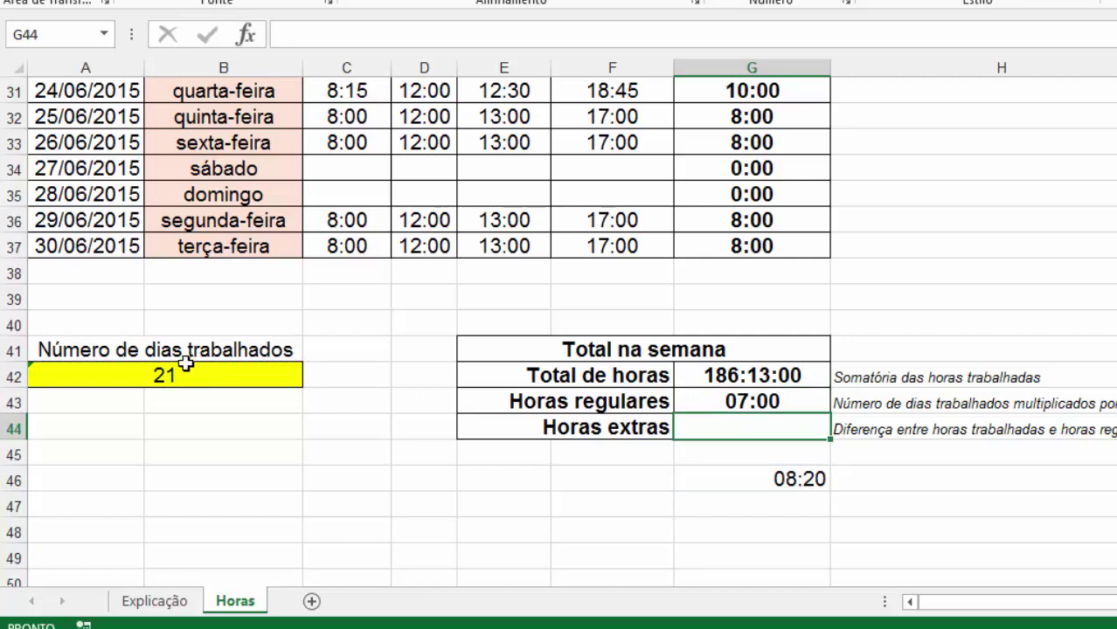
- Give G43 the 37:30:55 elapsed-hours time format so Horas regulares shows 175:00:00
left_click(775, 400)
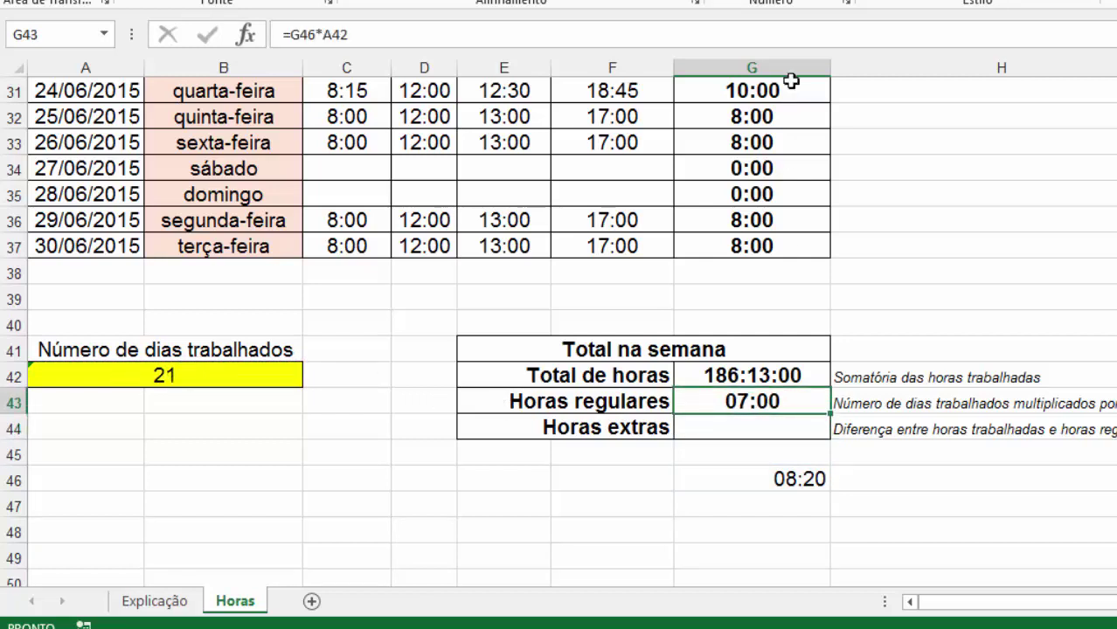
left_click(845, 4)
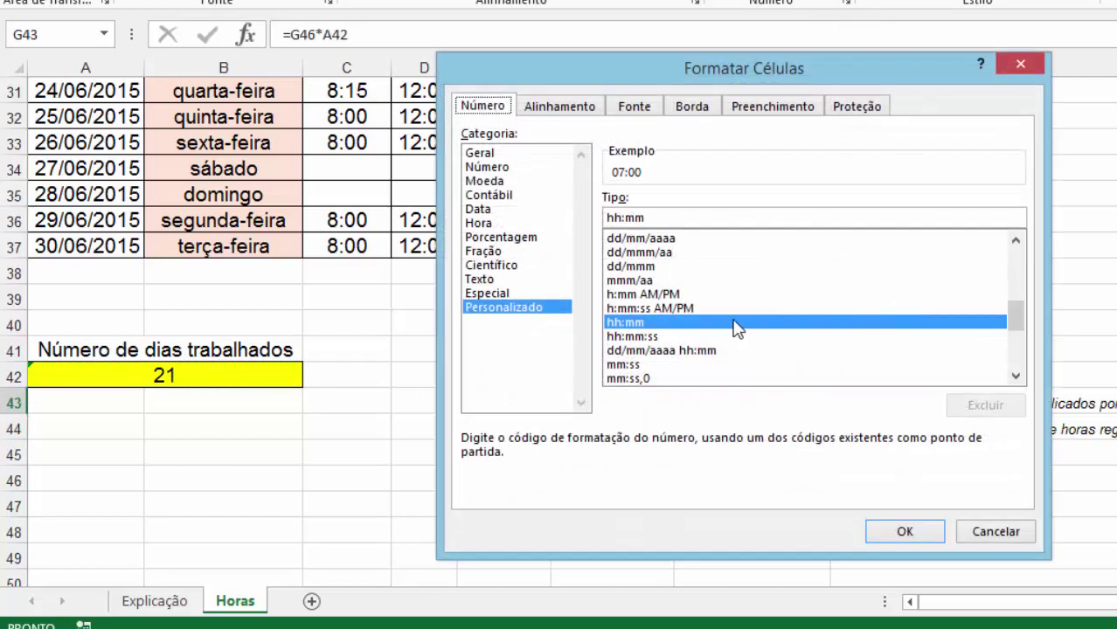
left_click(505, 224)
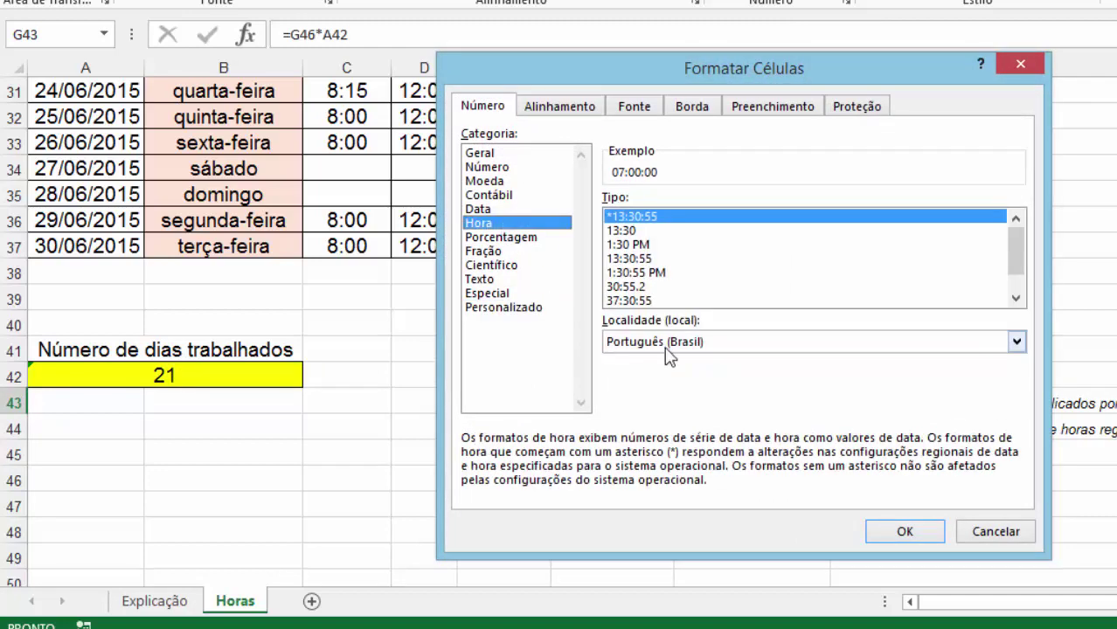
left_click(651, 300)
left_click(903, 530)
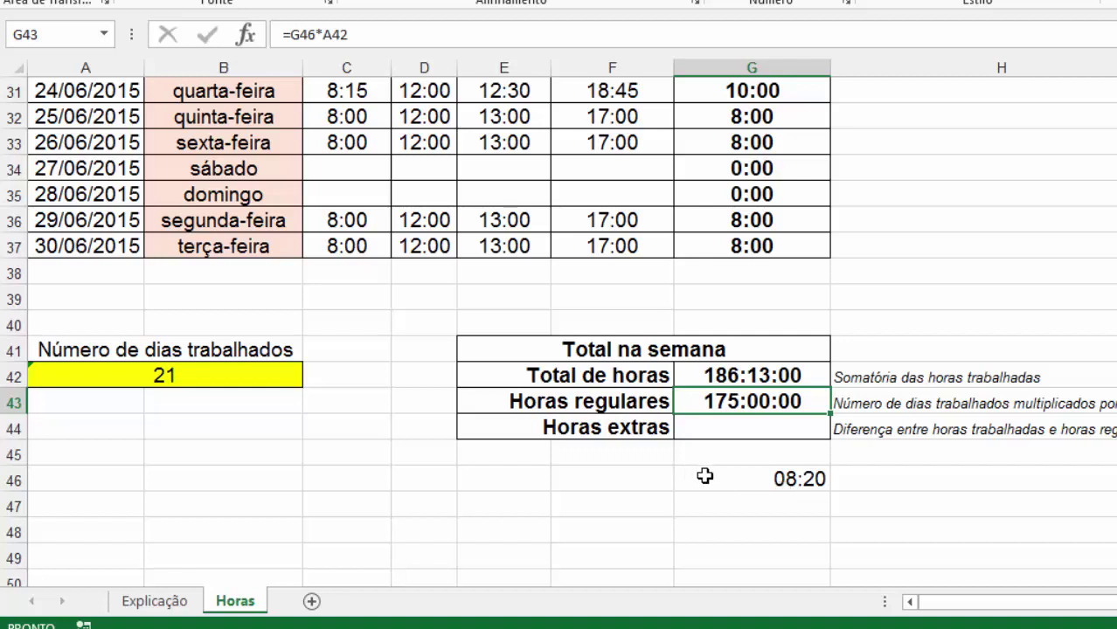
left_click(787, 479)
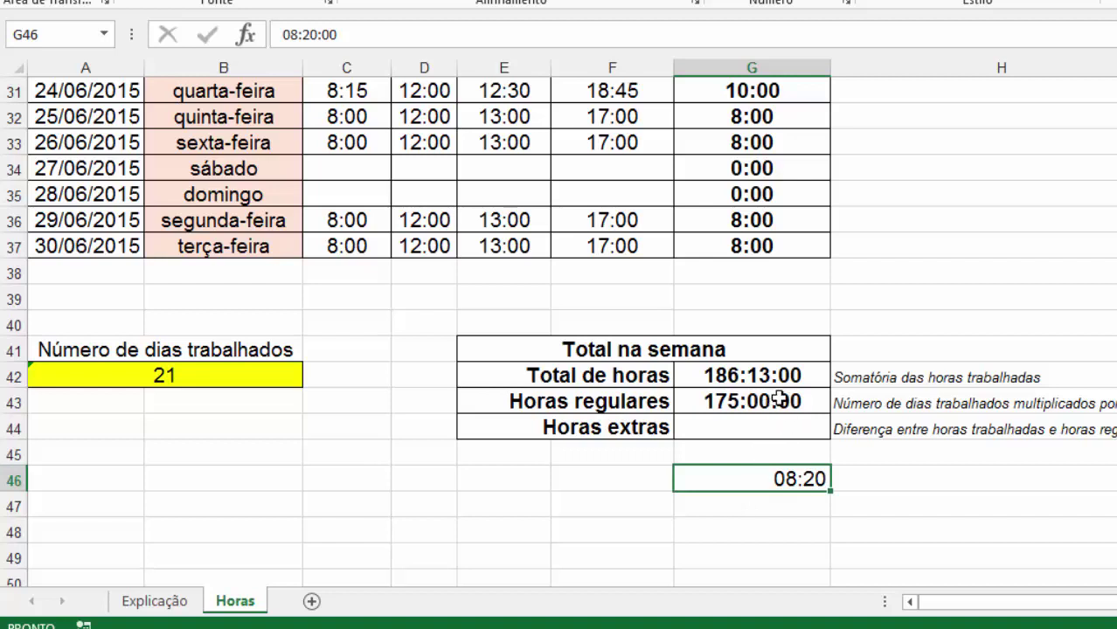
- Delete the G46 helper time and set G43 to =A42*TEMPO(8;20;0)
key("Delete")
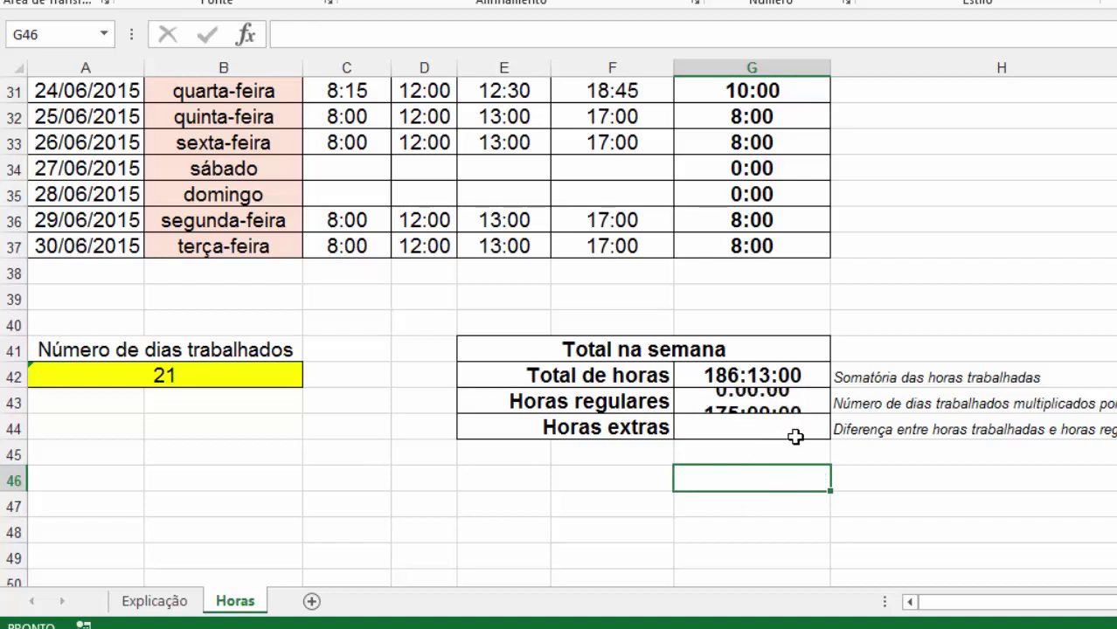
left_click(764, 385)
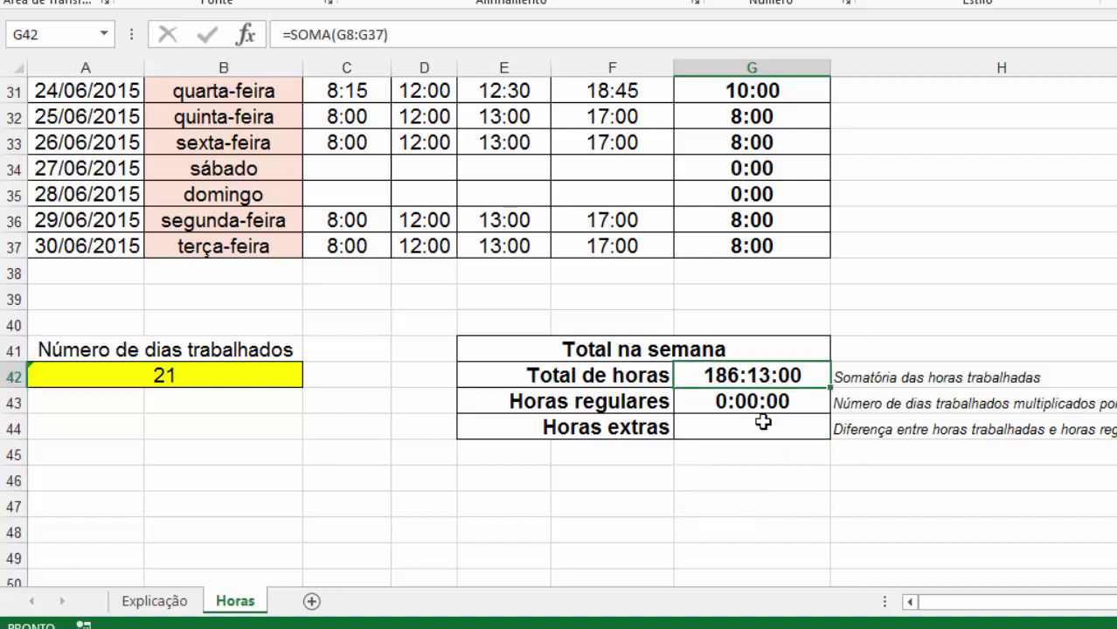
left_click(761, 400)
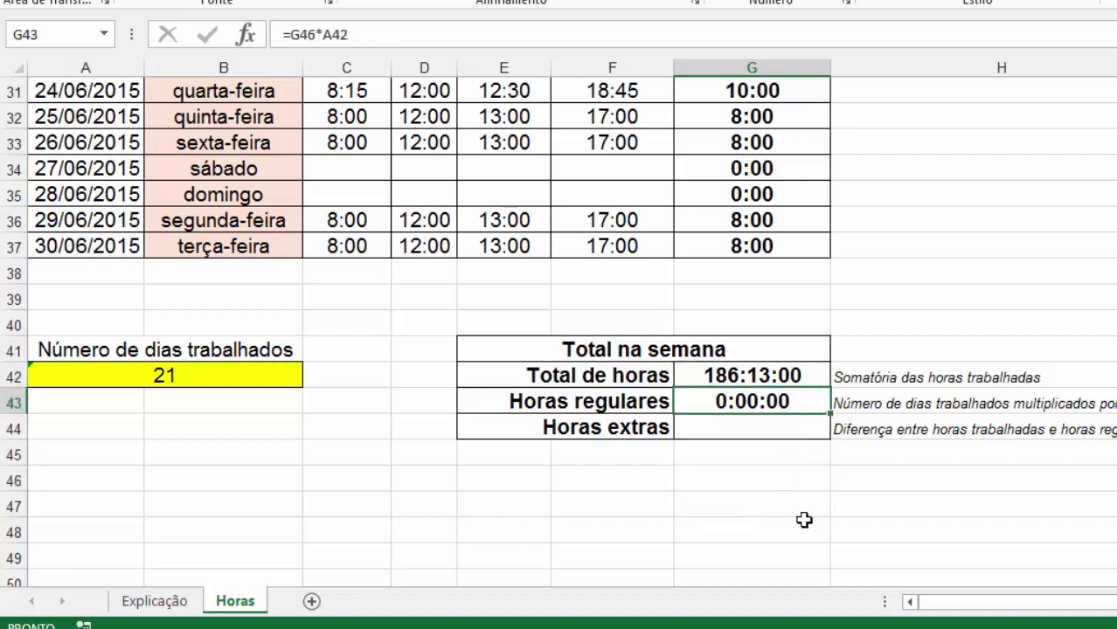
type("=")
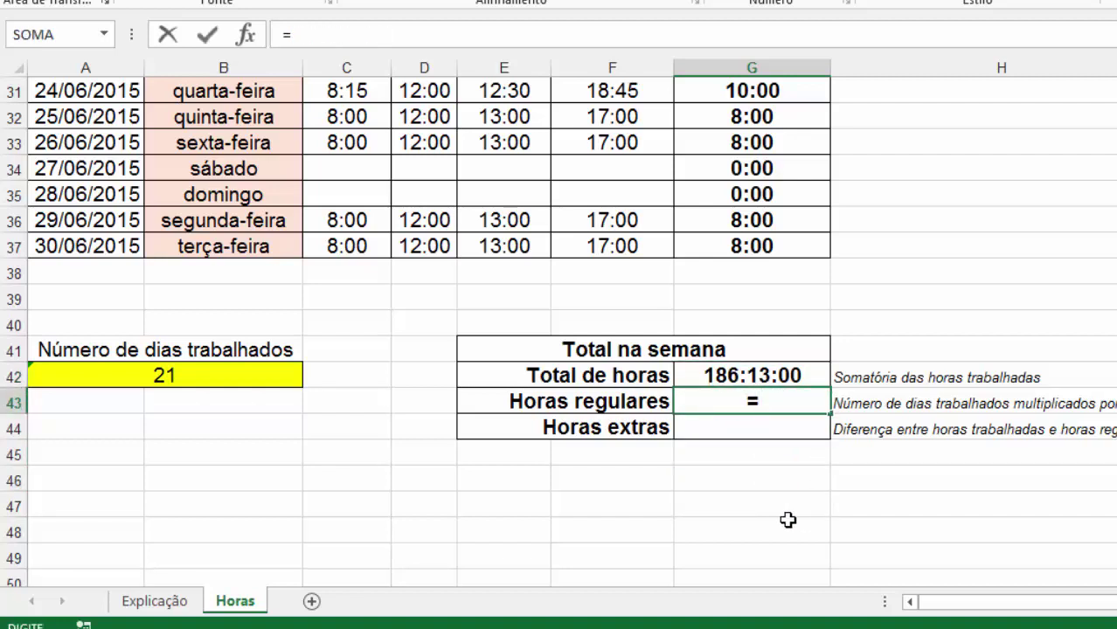
left_click(197, 388)
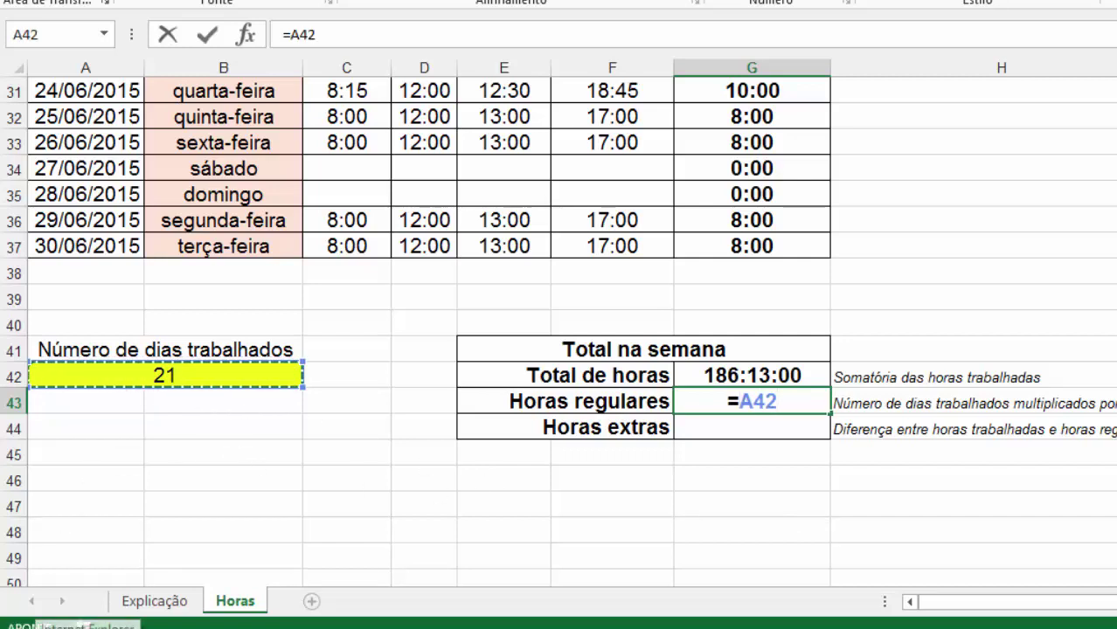
type("*")
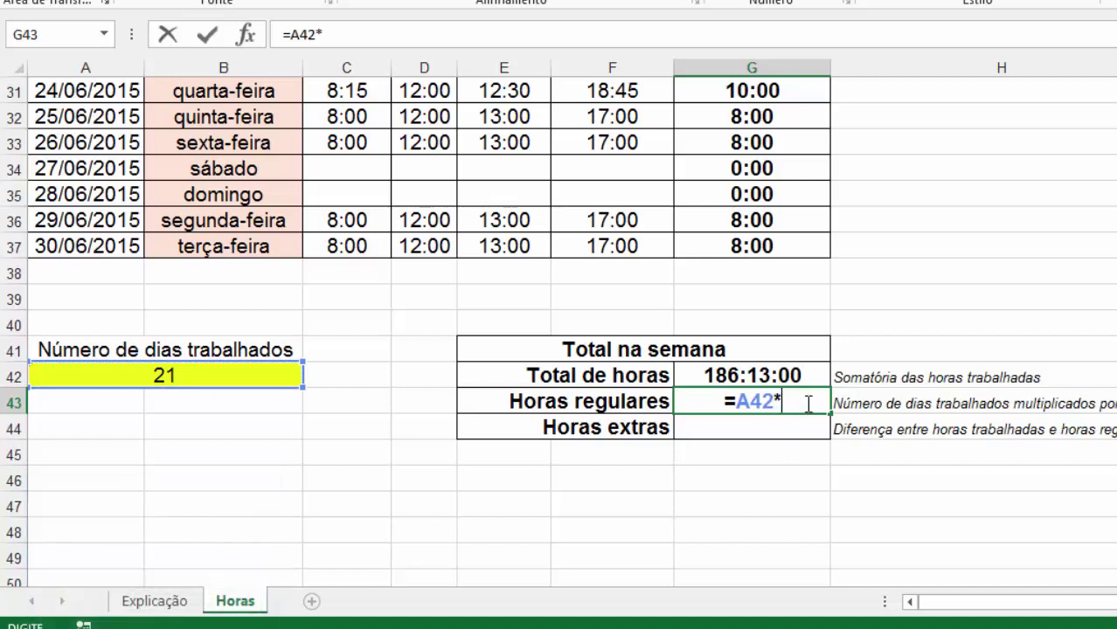
type("tempo")
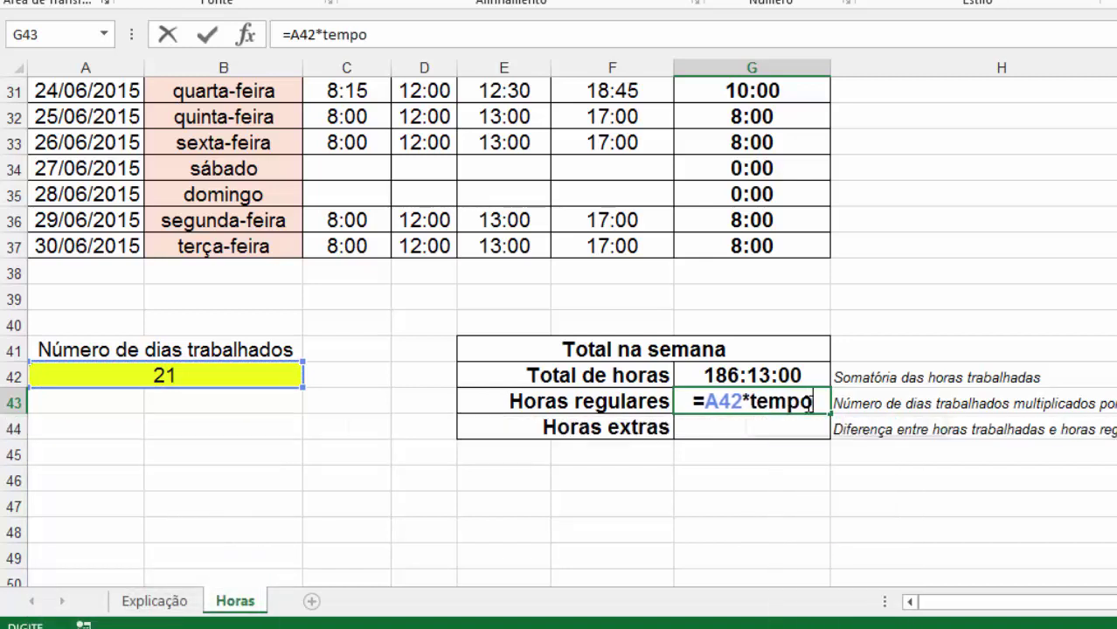
type("(")
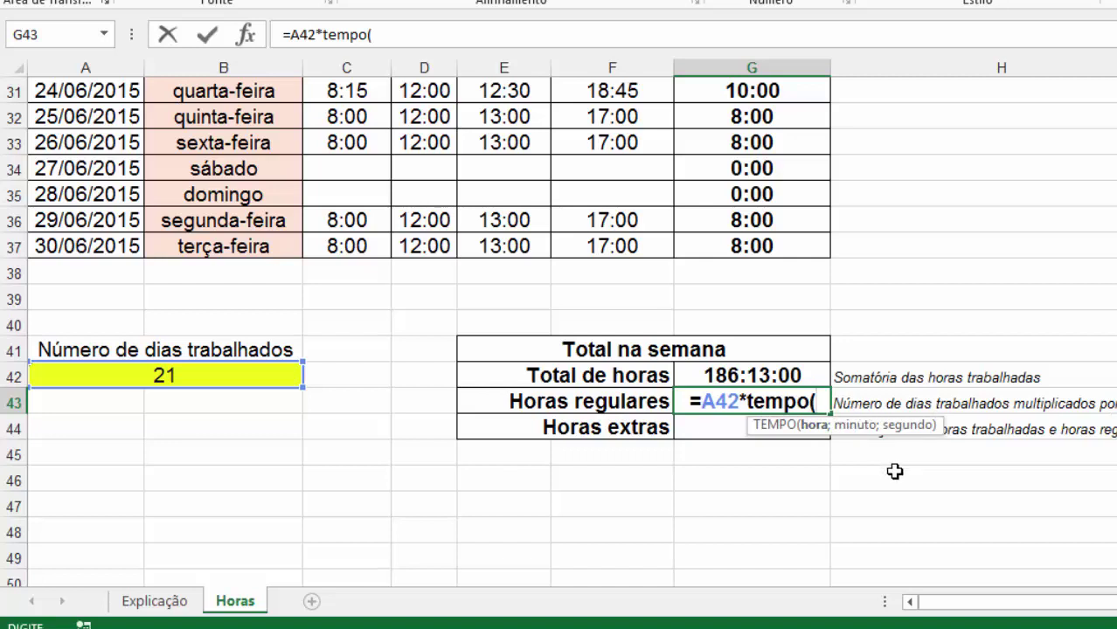
type("8;")
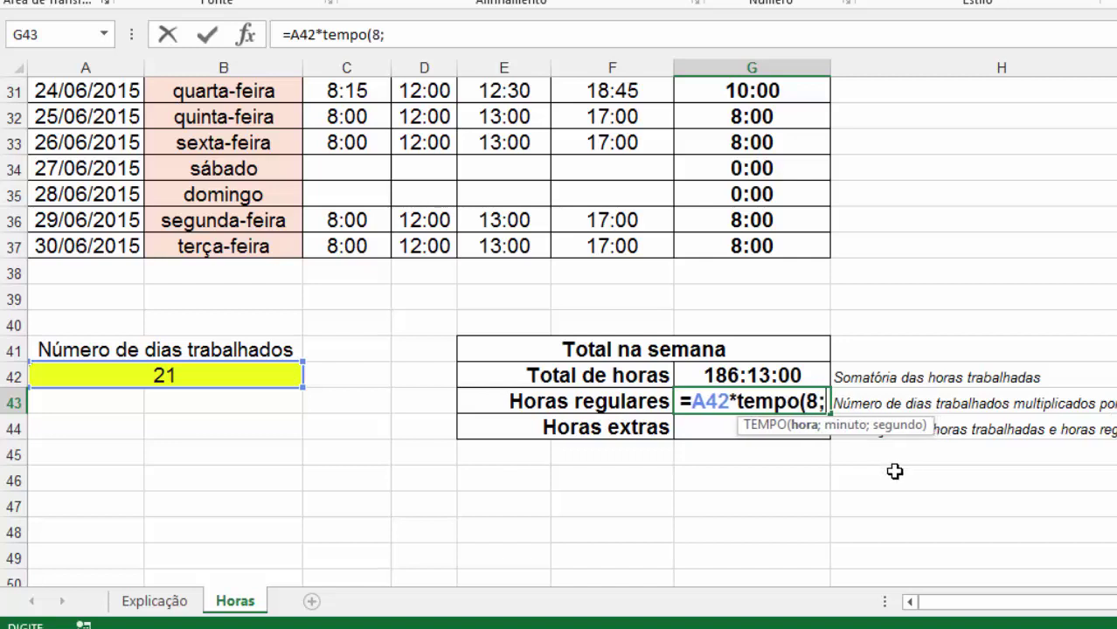
type("20")
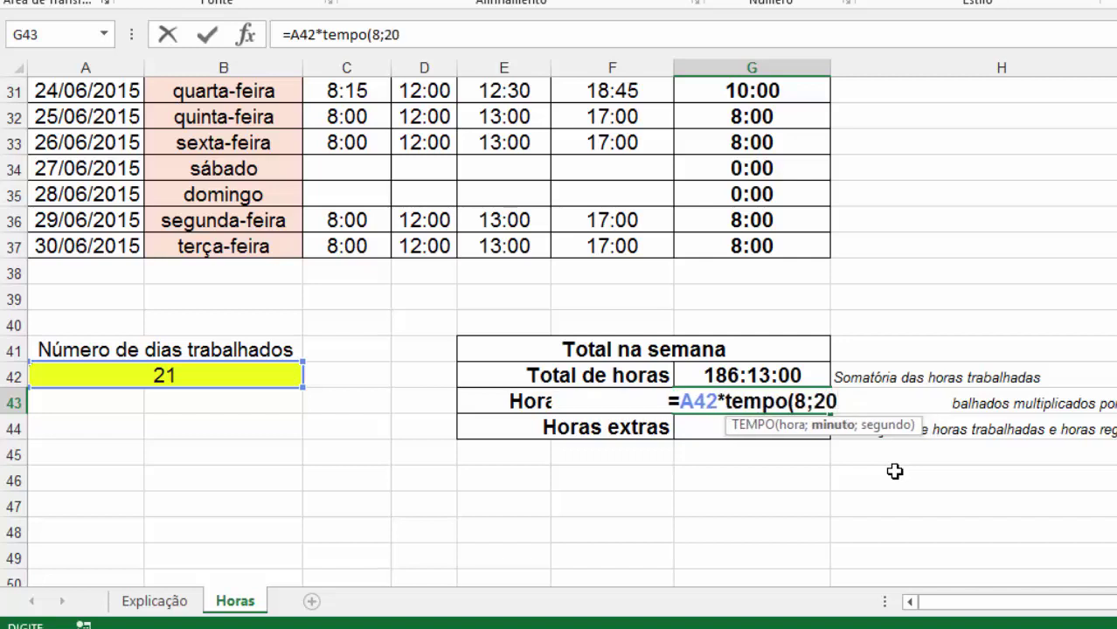
type(";")
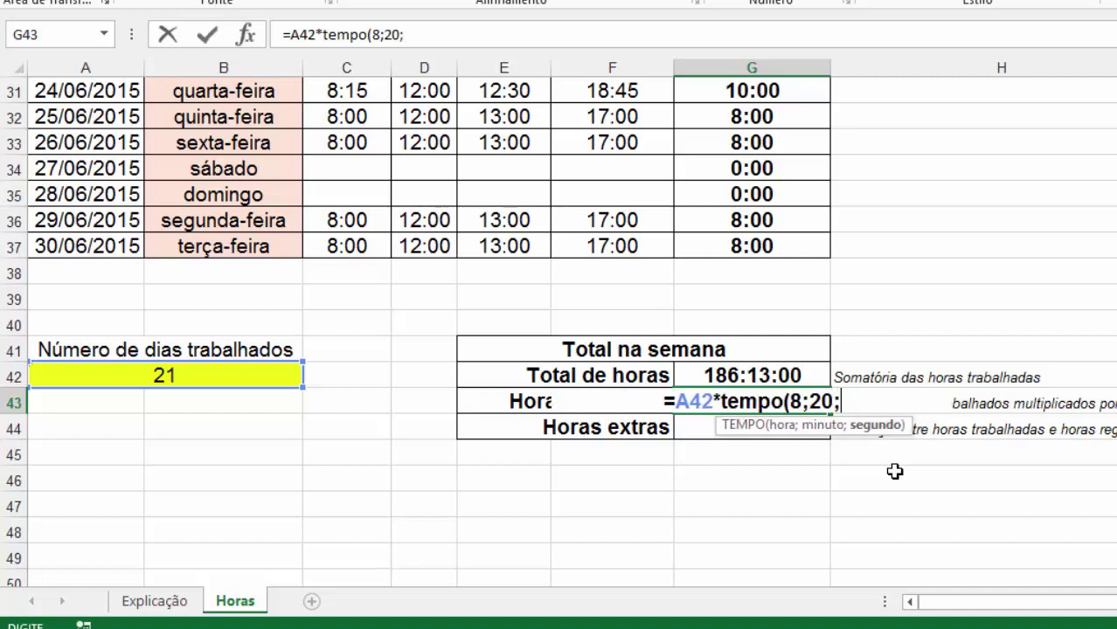
type("0)")
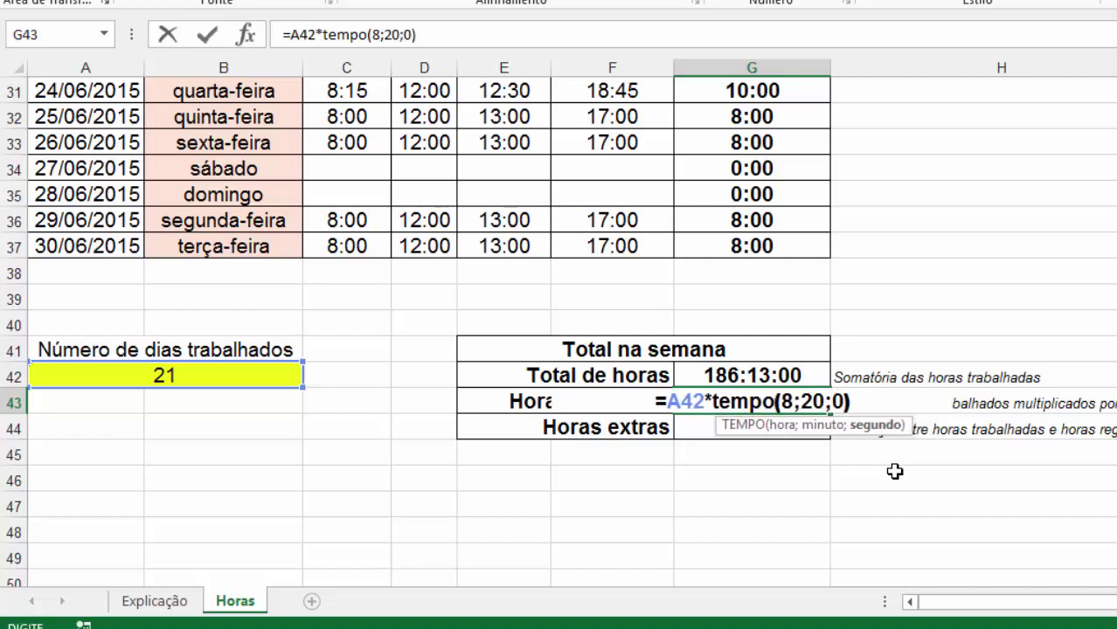
key("Return")
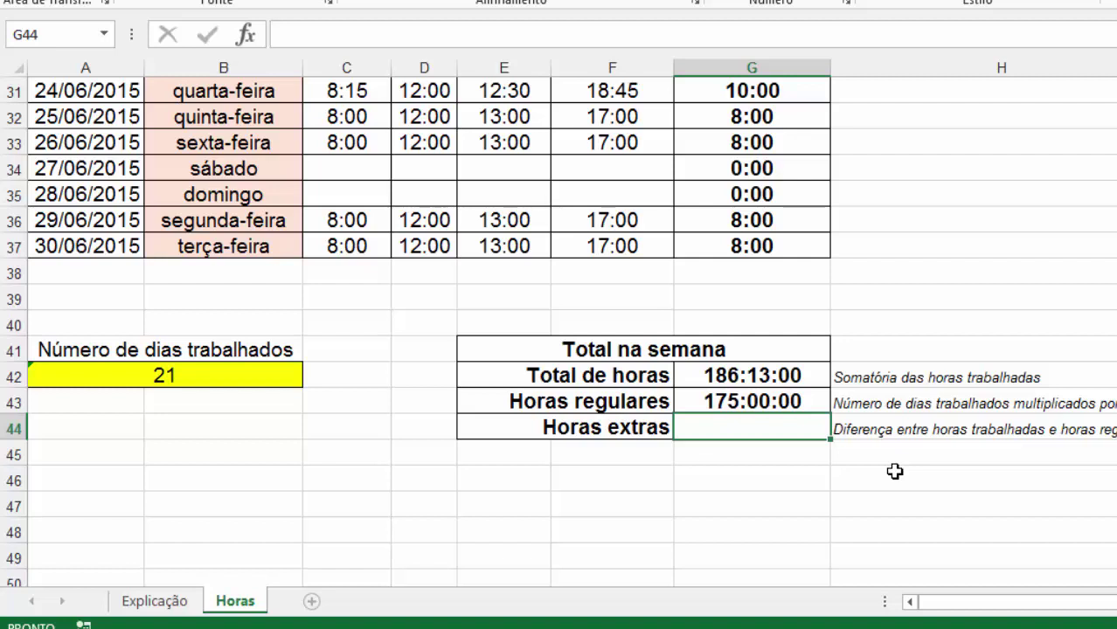
- Enter =G42-G43 in G44 so Horas extras shows 11:13:00
type("=")
left_click(742, 376)
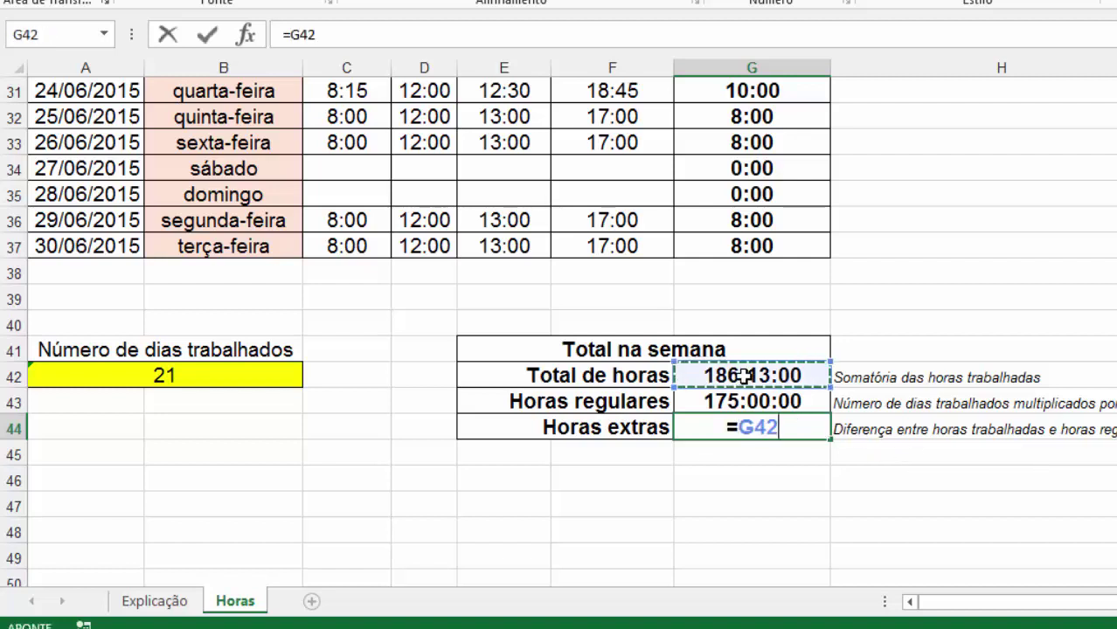
type("-")
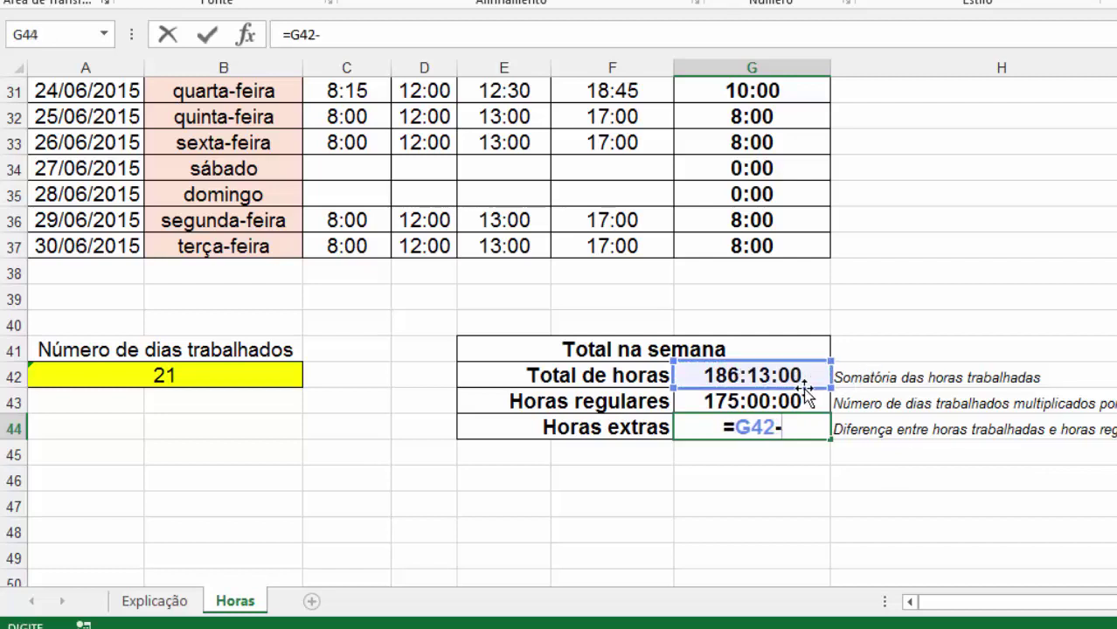
left_click(806, 402)
key("Return")
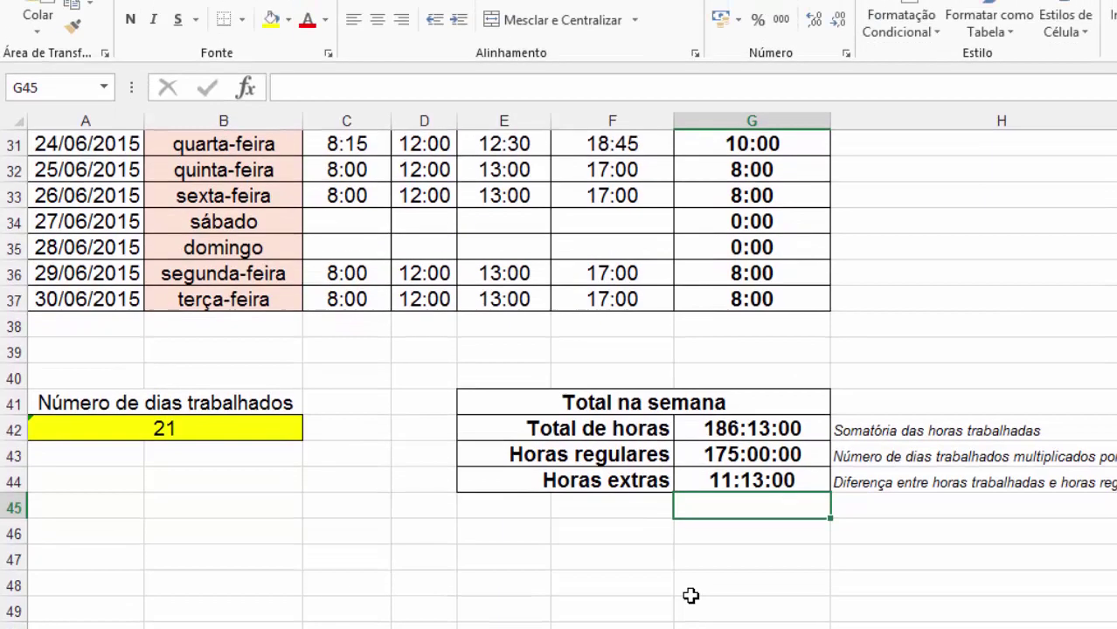
- Save a copy as ExcelBasico_Aula21_Gabarito, replacing Explicação with Gabarito in the file name
key("F12")
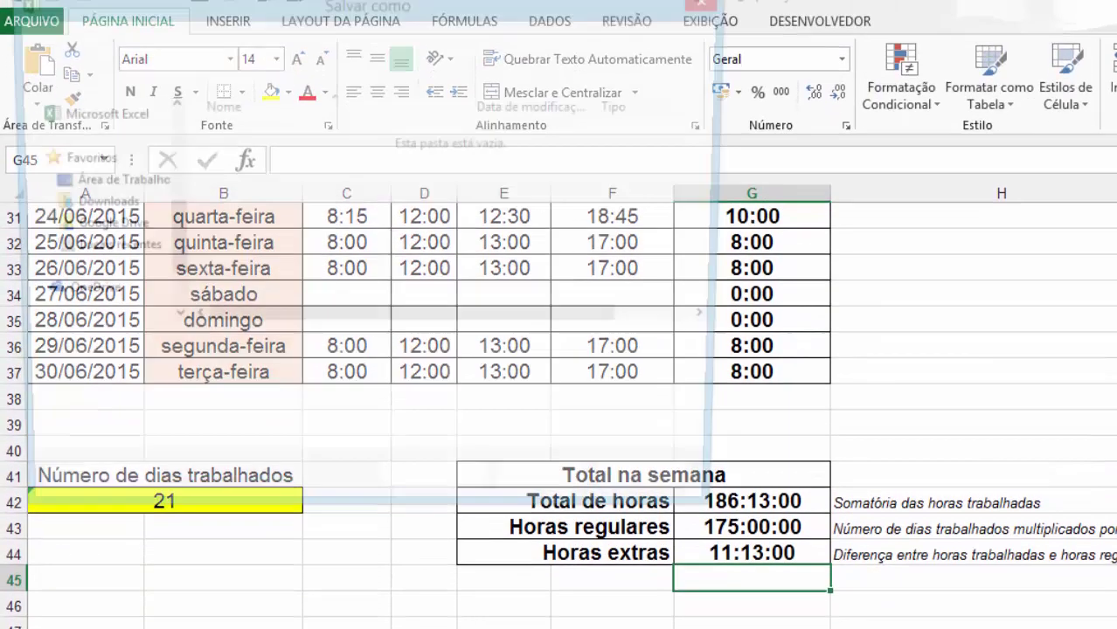
left_click_drag(354, 374, 265, 372)
type("Gabari")
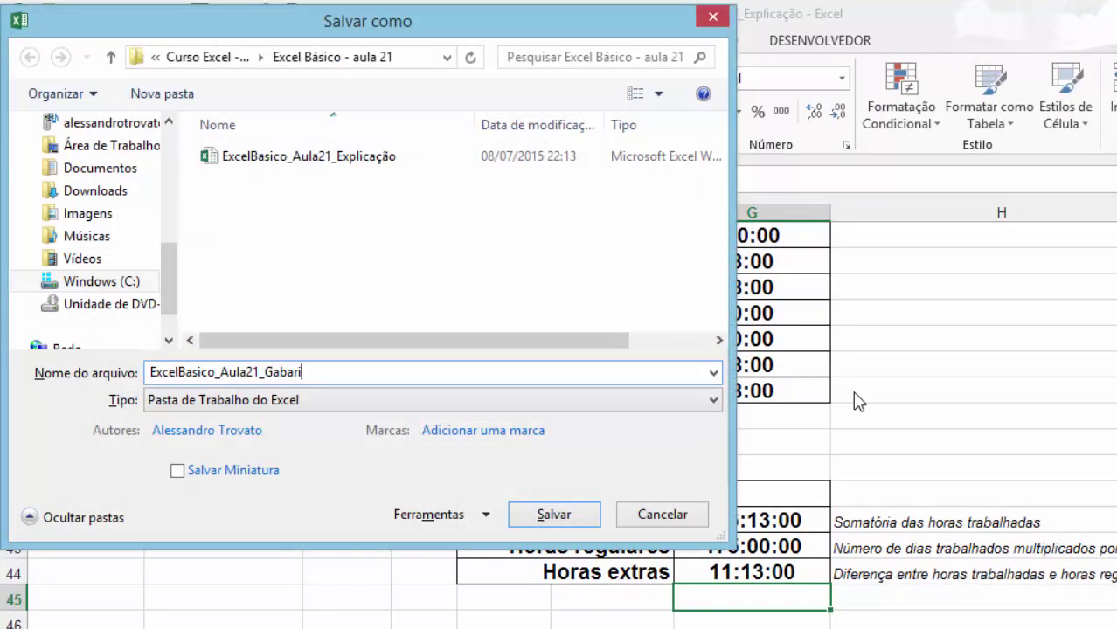
type("to")
key("Return")
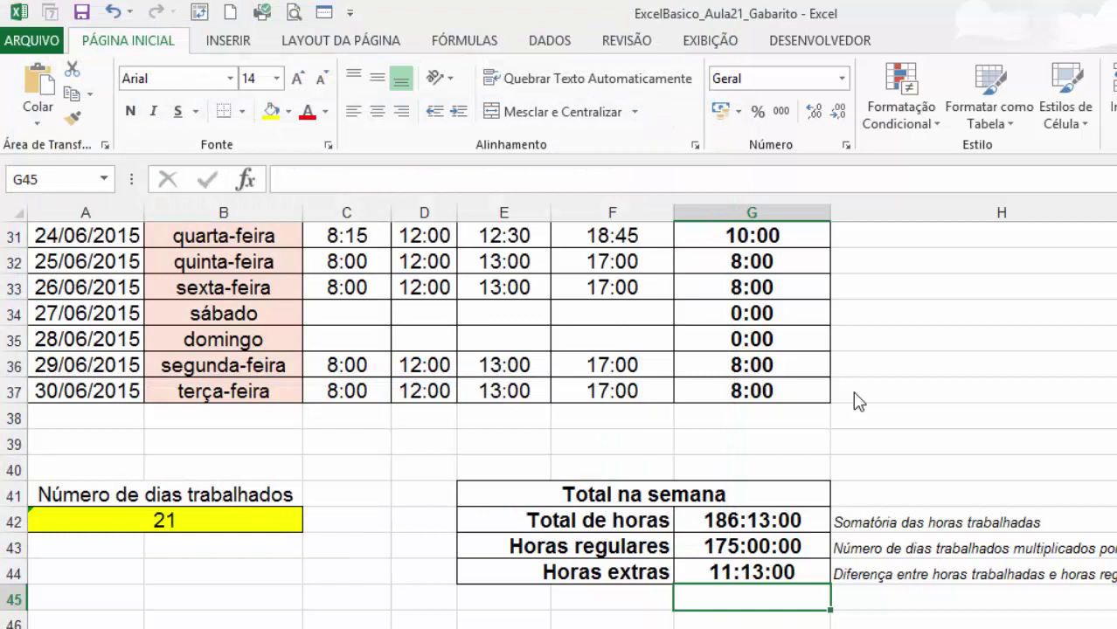